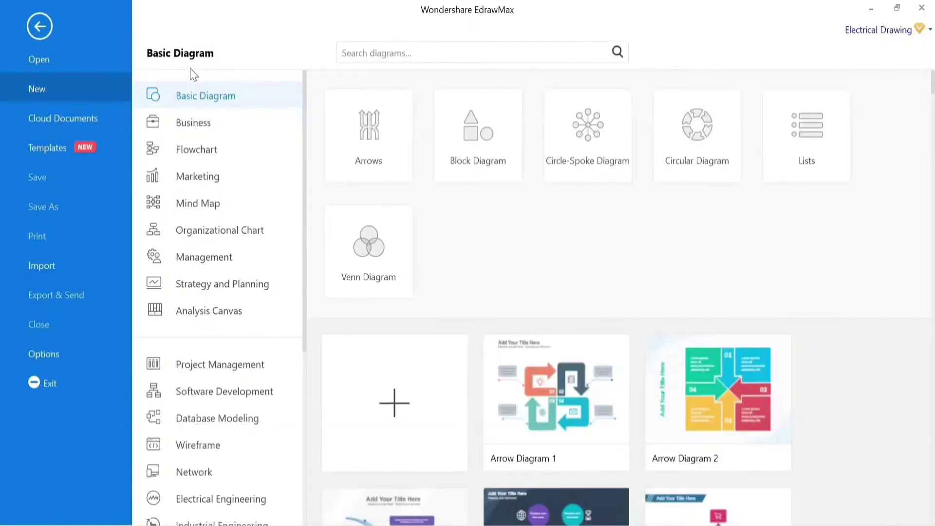
Create a blank drawing from the Electrical Engineering category.
scroll(232, 302, "down", 2)
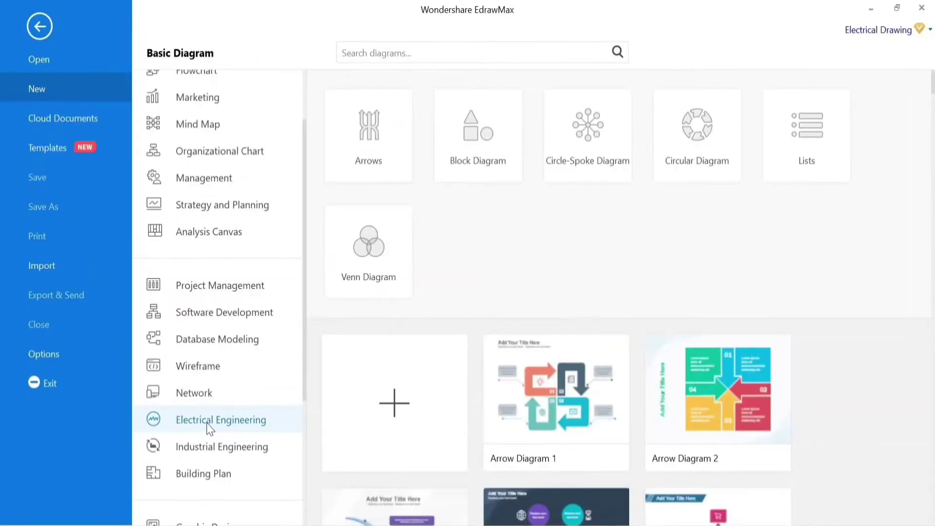
left_click(206, 422)
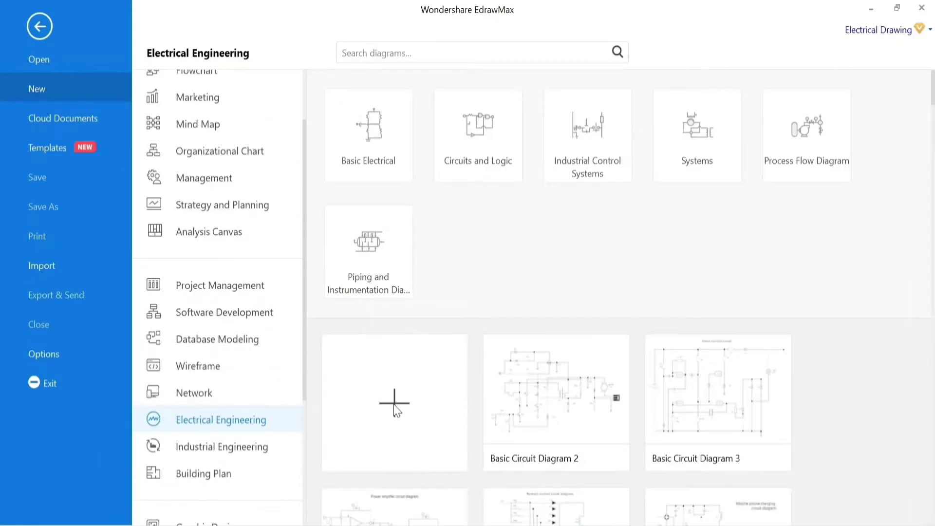
left_click(395, 408)
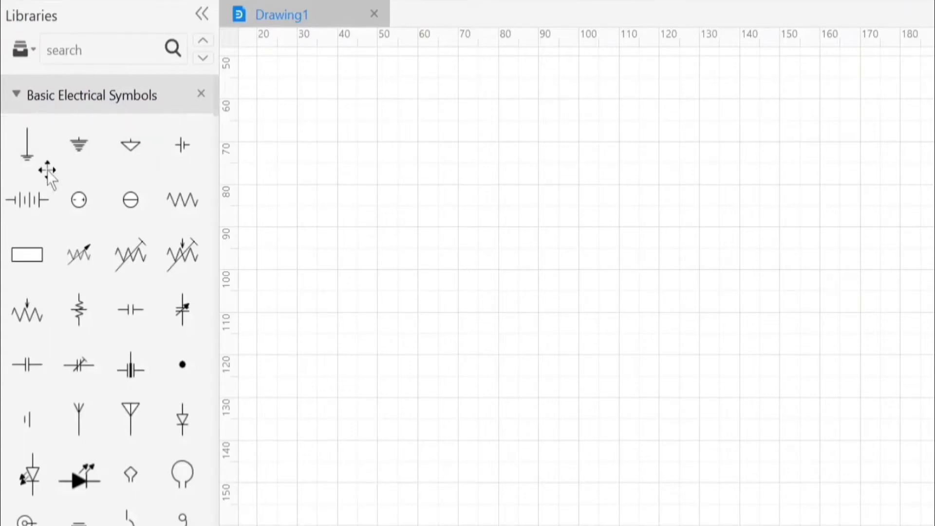
Browse the electrical symbol libraries, from Basic Electrical Symbols through Semiconductor Devices and Switches and Relays to Transformers and Windings.
scroll(131, 258, "down", 1)
scroll(110, 260, "down", 12)
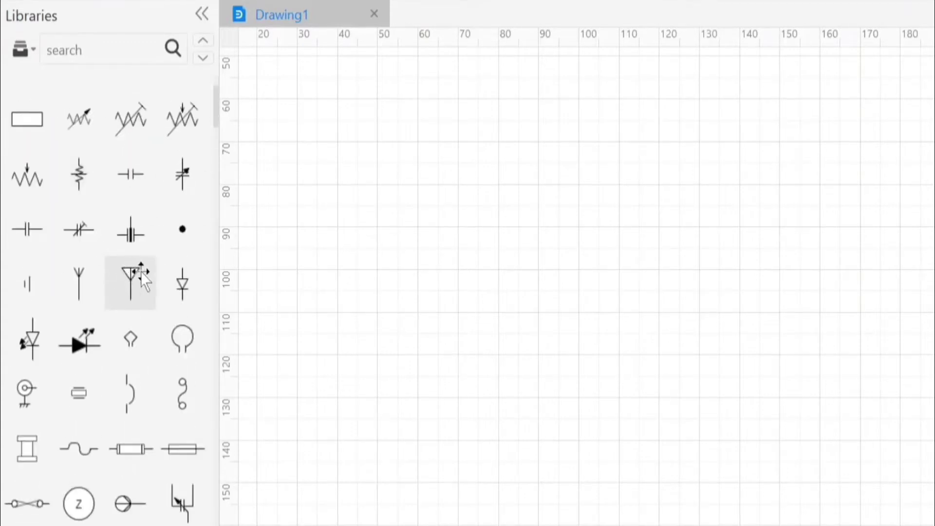
scroll(159, 291, "down", 15)
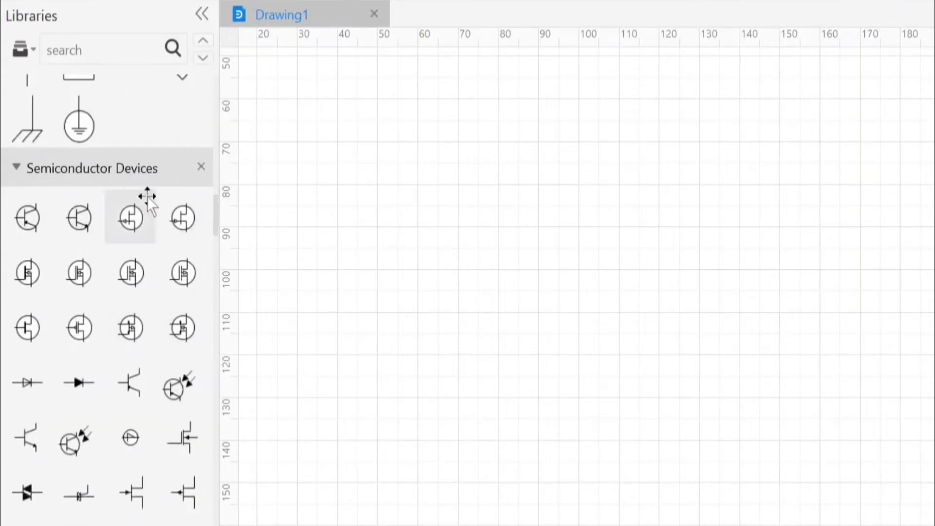
scroll(171, 254, "down", 13)
scroll(168, 270, "down", 3)
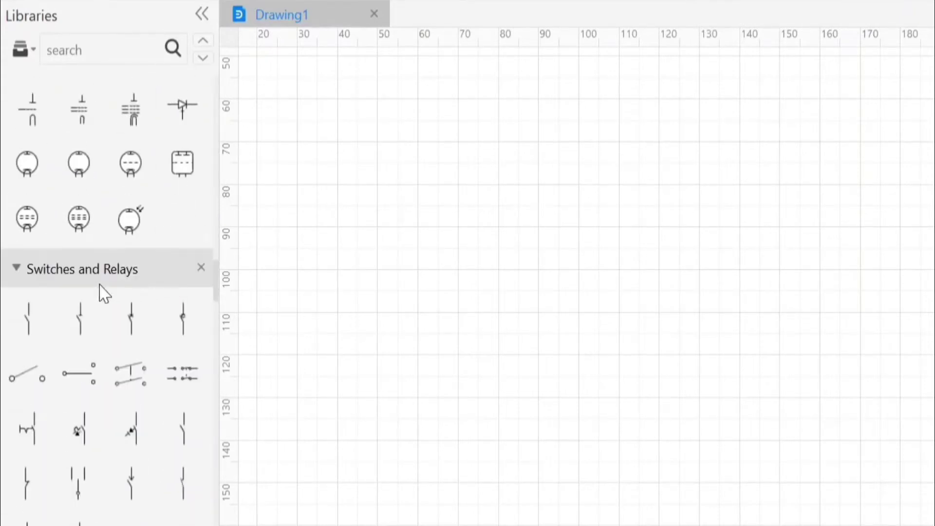
scroll(152, 283, "down", 15)
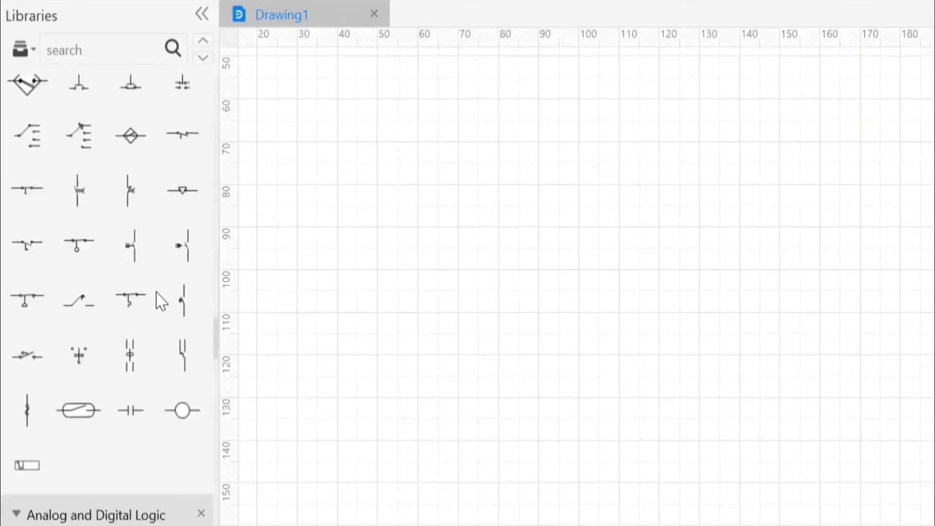
scroll(161, 302, "down", 1)
scroll(161, 259, "down", 2)
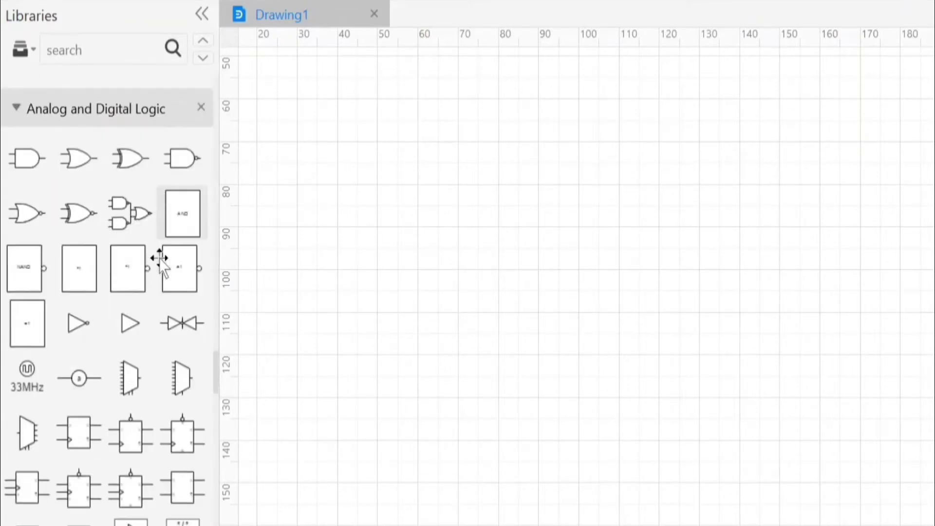
scroll(115, 382, "down", 5)
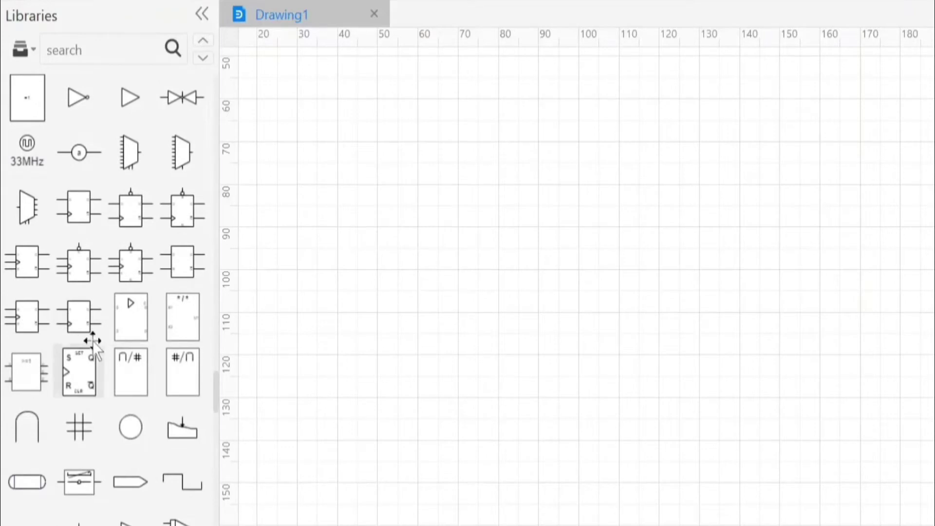
scroll(98, 351, "down", 3)
scroll(99, 331, "down", 8)
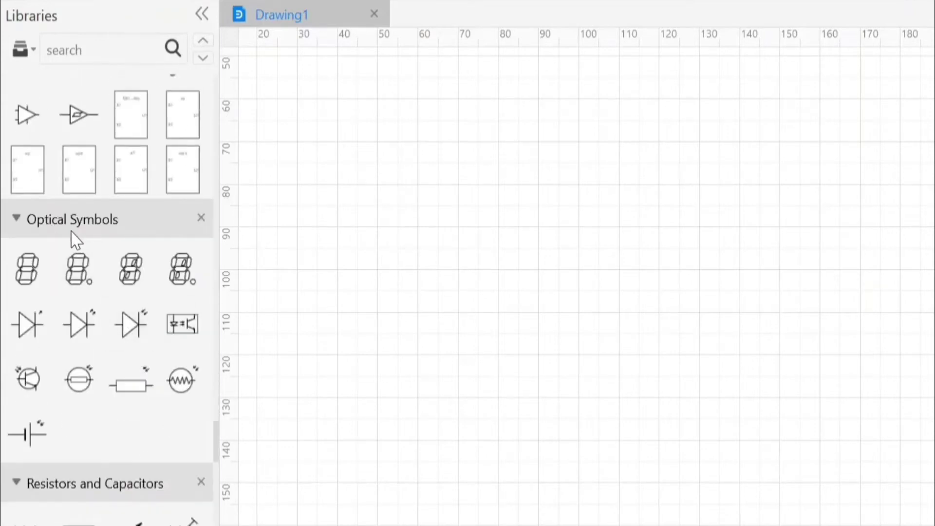
scroll(108, 360, "down", 4)
scroll(53, 273, "down", 7)
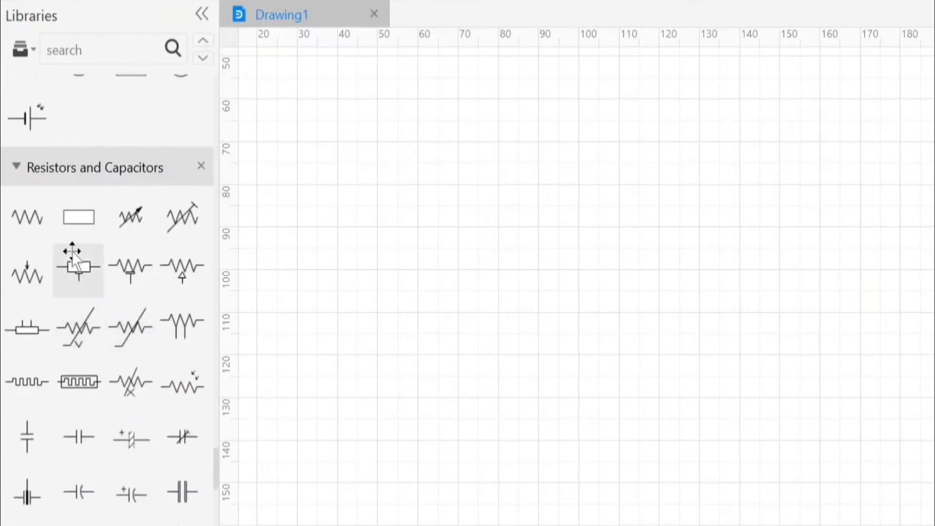
scroll(104, 406, "down", 8)
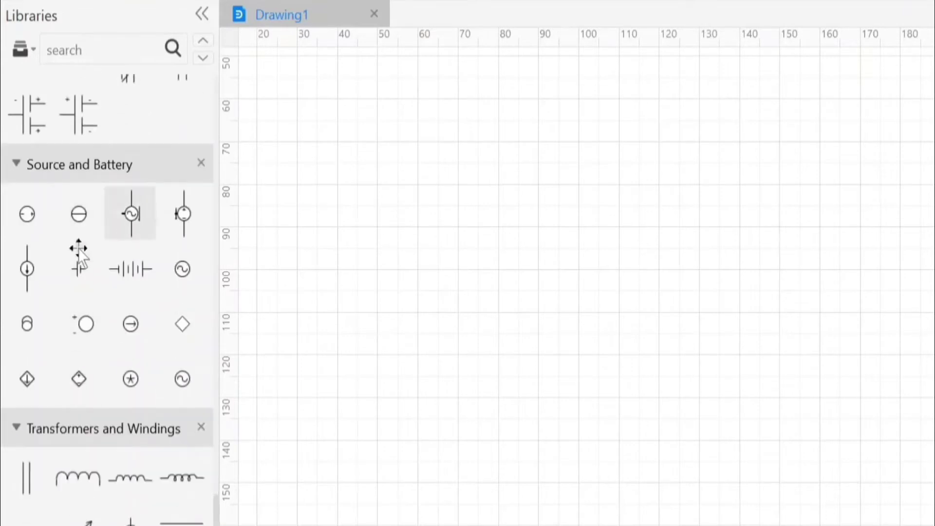
scroll(108, 229, "down", 4)
scroll(180, 375, "down", 3)
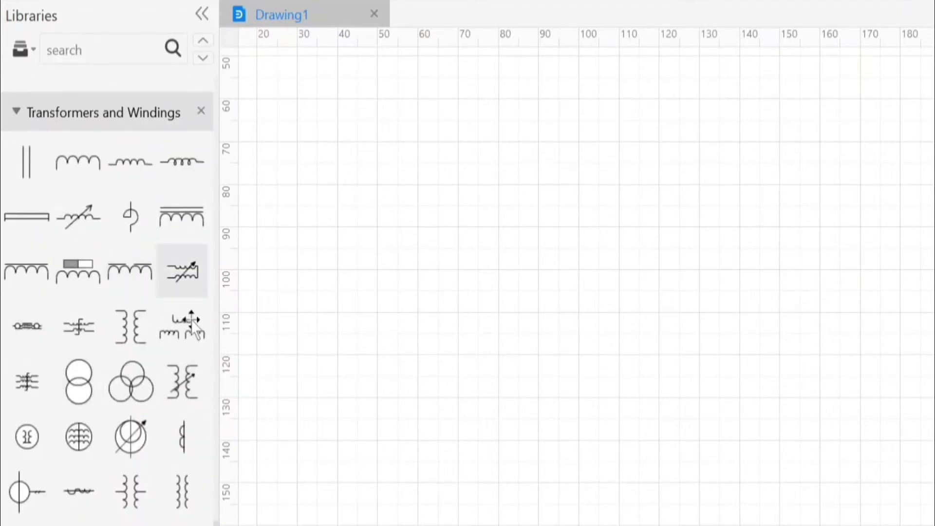
scroll(98, 436, "down", 3)
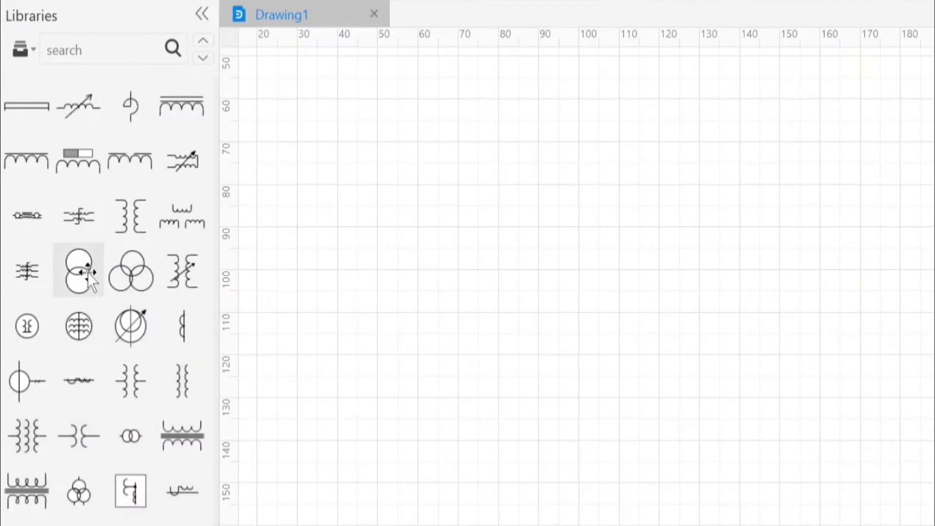
scroll(107, 287, "up", 3)
scroll(129, 300, "up", 8)
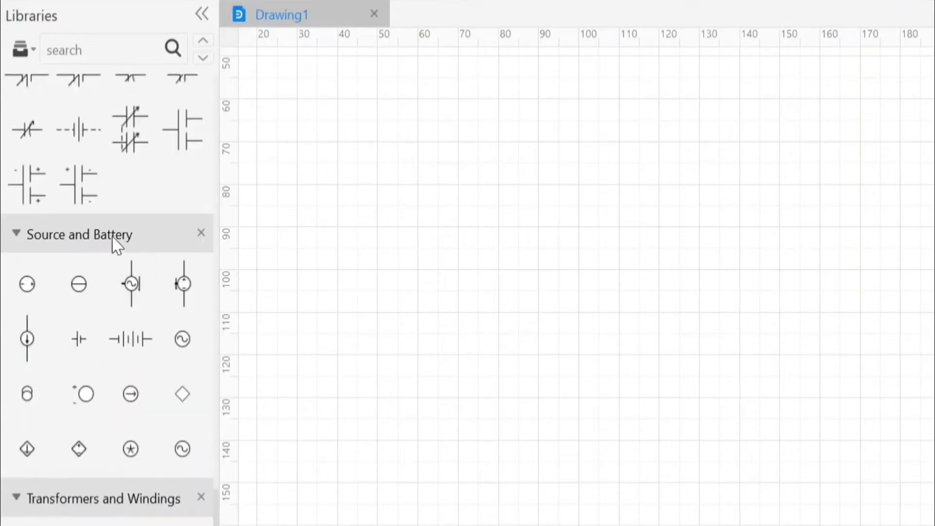
scroll(102, 292, "up", 10)
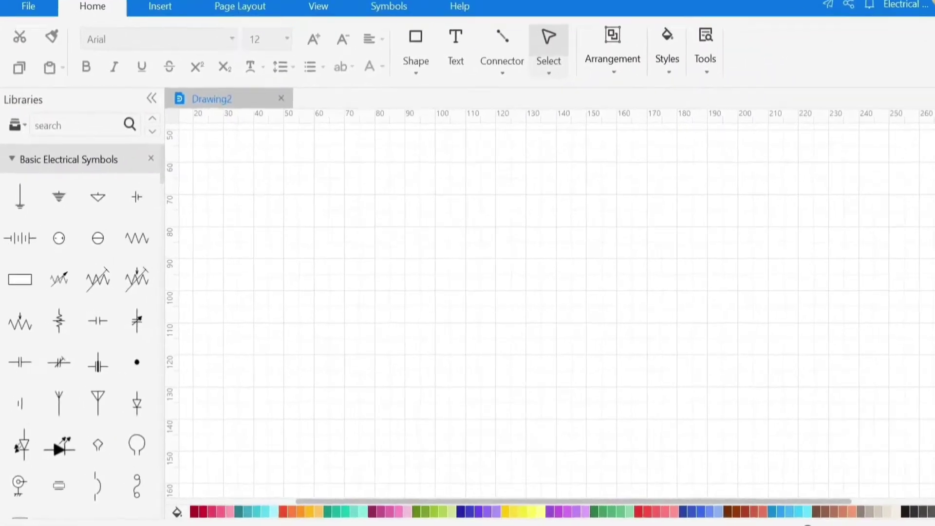
Search the symbol library for "transformer" and place a two-winding transformer on the left part of the page.
type("transformer")
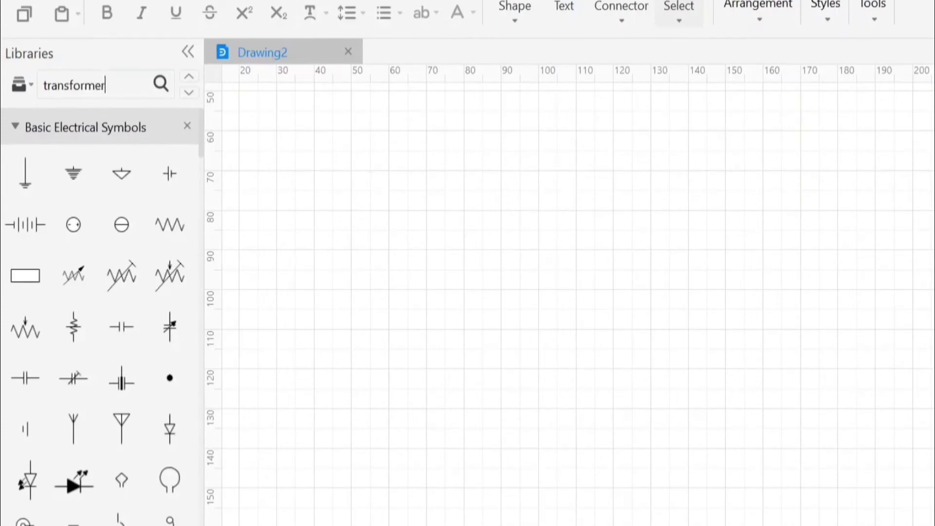
key("Return")
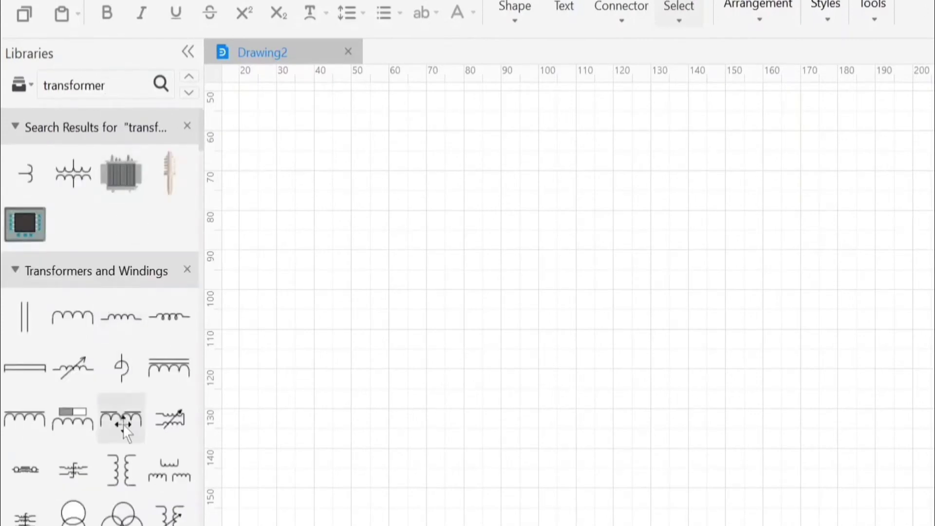
left_click_drag(122, 477, 356, 336)
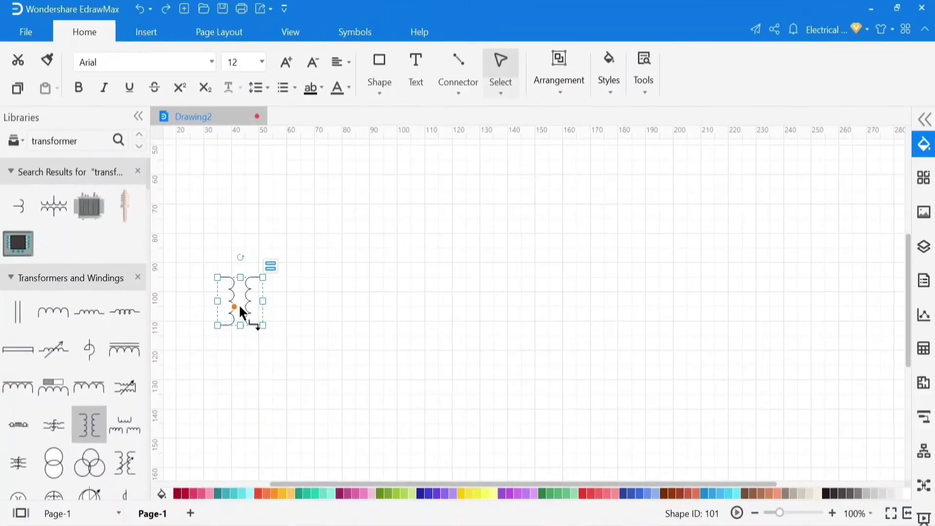
left_click(332, 355)
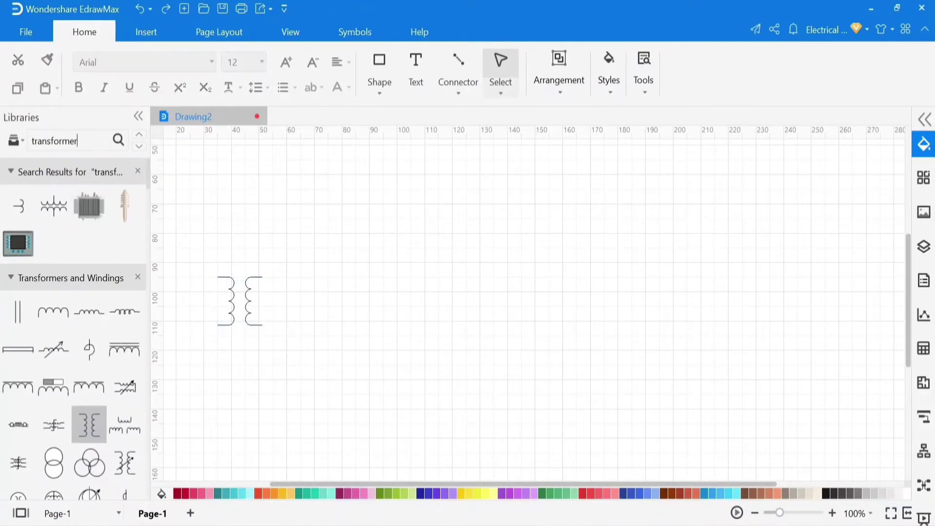
Search the symbol library for "diode" and place four filled diodes in a vertical column right of the transformer.
key("BackSpace")
key("BackSpace")
key("BackSpace")
key("BackSpace")
key("BackSpace")
key("BackSpace")
key("BackSpace")
key("BackSpace")
key("BackSpace")
key("BackSpace")
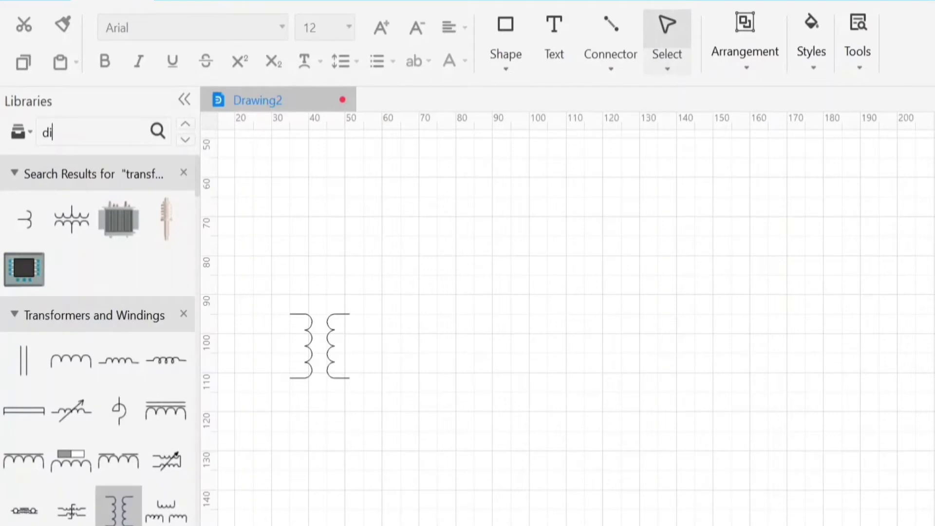
key("Return")
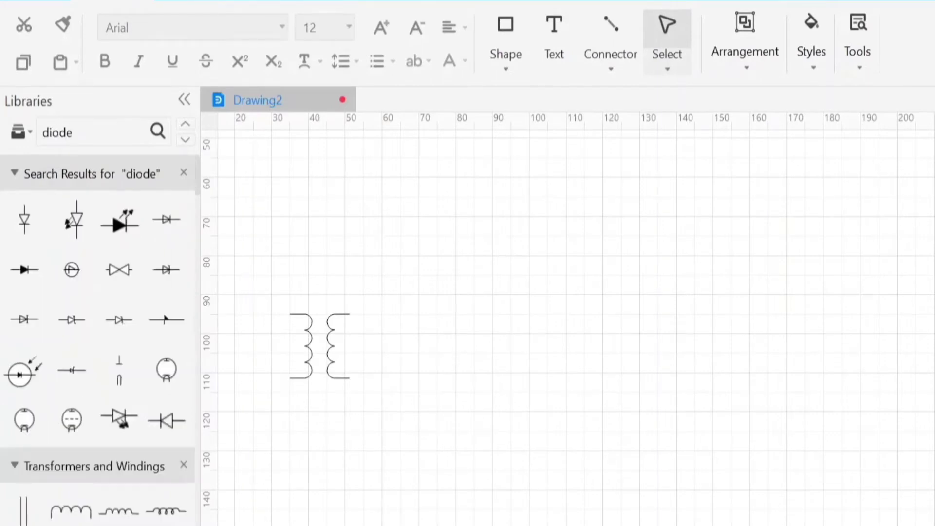
left_click_drag(27, 272, 441, 296)
left_click_drag(23, 269, 440, 374)
left_click_drag(17, 291, 441, 413)
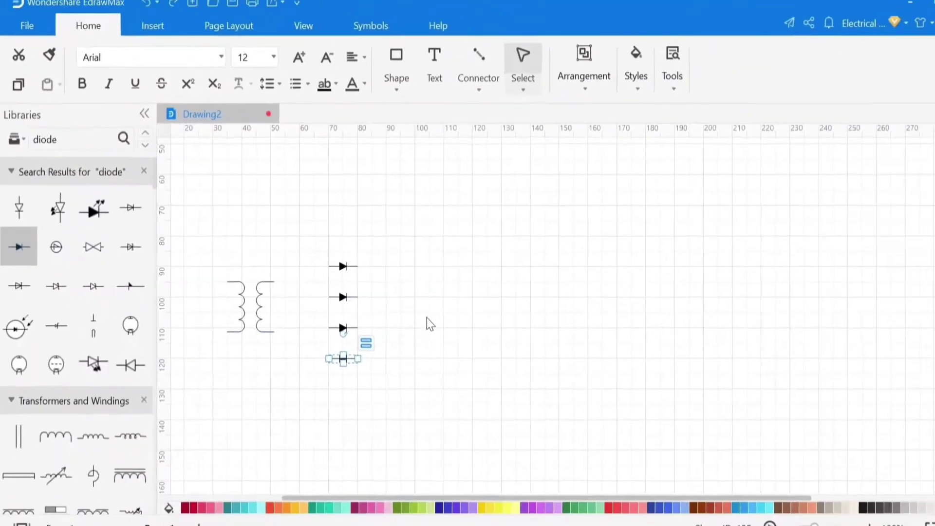
Search for "capacitor" and place one capacitor right of the diode column and another on the right part of the page.
type("capacitor")
key("Return")
left_click_drag(54, 206, 405, 312)
left_click_drag(53, 206, 712, 305)
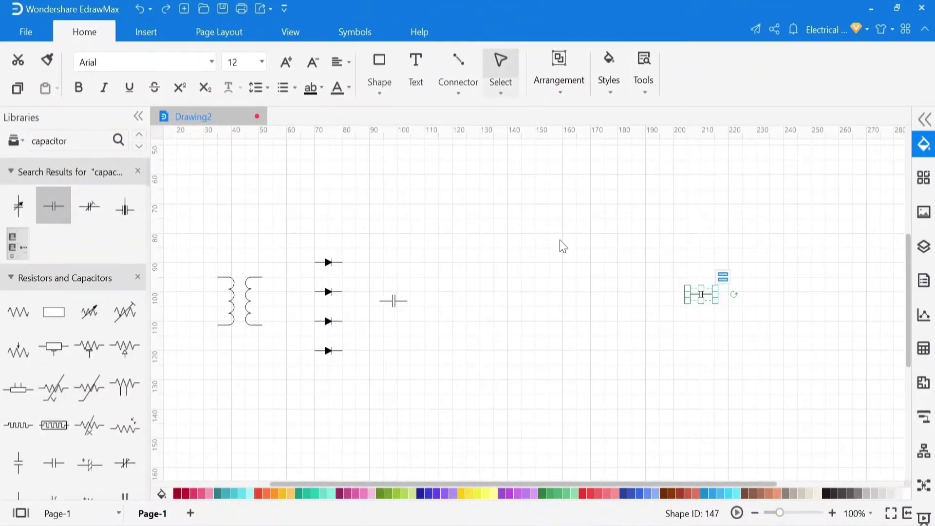
left_click(549, 332)
Search for "zener diode" and place one just right of the first capacitor.
type("zener diode")
key("Return")
left_click_drag(18, 206, 447, 304)
Search for the resistor symbol and place a zigzag resistor above and to the left of the second capacitor.
left_click(78, 141)
key("BackSpace")
key("BackSpace")
key("BackSpace")
key("BackSpace")
key("BackSpace")
key("BackSpace")
key("BackSpace")
key("BackSpace")
key("BackSpace")
key("BackSpace")
key("BackSpace")
type("resister")
key("Return")
left_click_drag(18, 206, 608, 266)
Search for the transistor symbol and place a transistor between the resistor and the second capacitor, slightly below them.
left_click(78, 141)
key("BackSpace")
key("BackSpace")
key("BackSpace")
key("BackSpace")
key("BackSpace")
key("BackSpace")
key("BackSpace")
key("BackSpace")
type("transister")
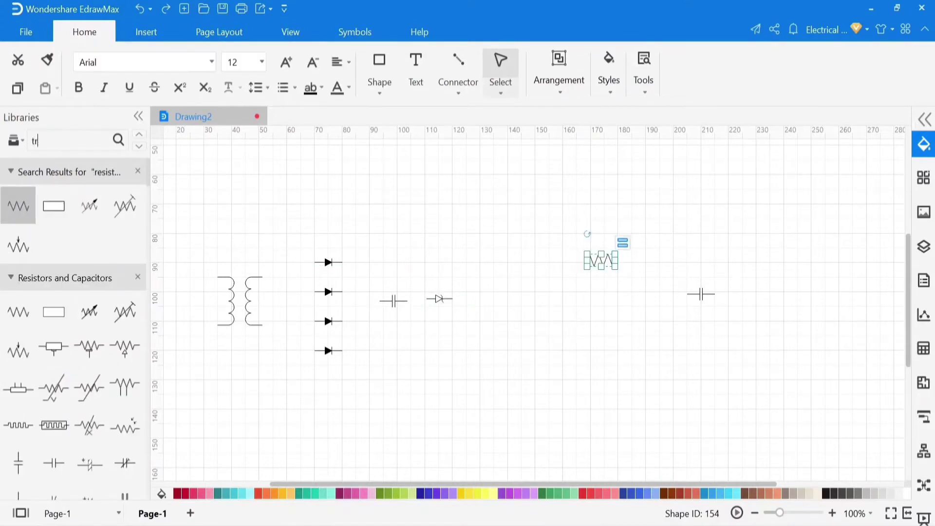
key("Return")
left_click_drag(87, 205, 644, 328)
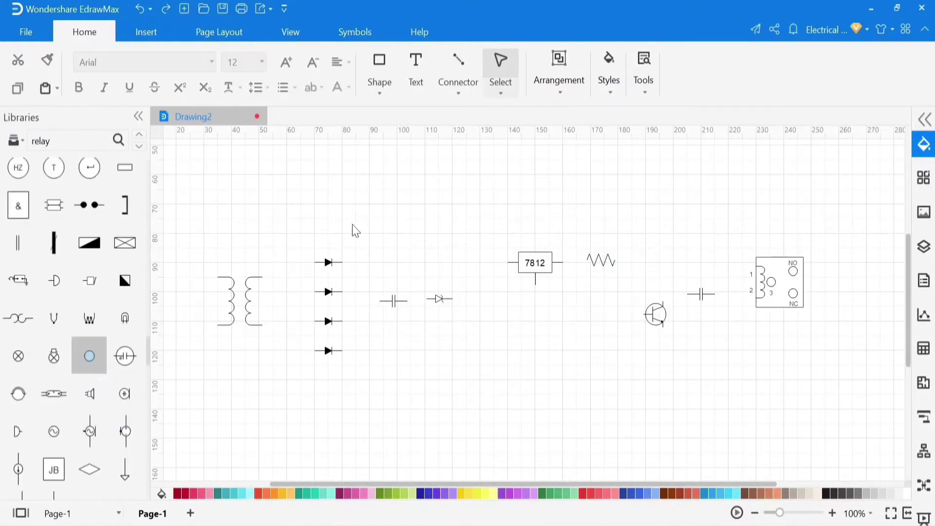
Rotate the two lower diodes in the column by 180 degrees so that they point toward the transformer.
left_click(330, 324)
left_click(423, 323)
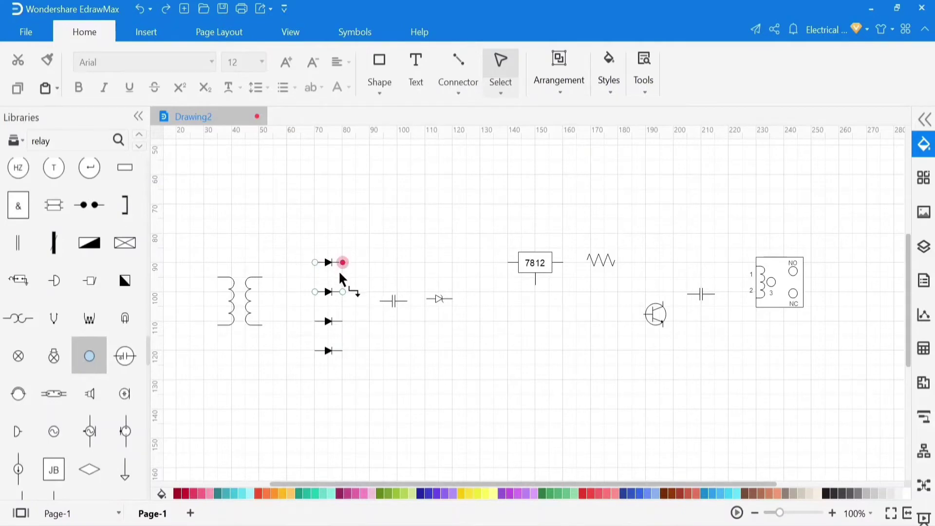
left_click(329, 292)
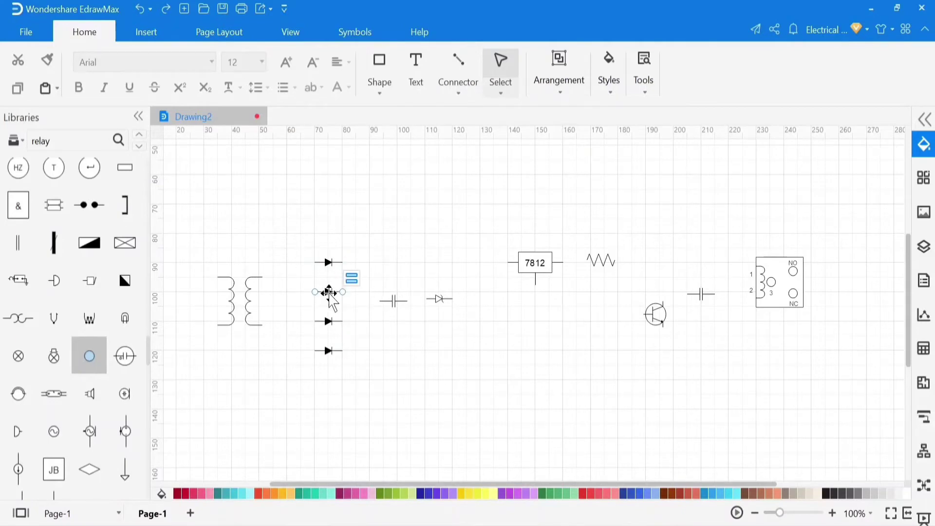
left_click(329, 322)
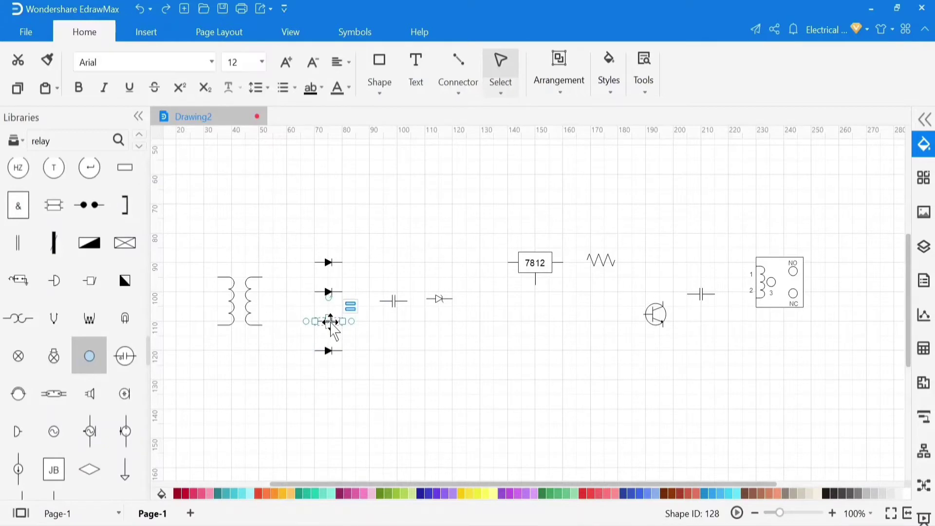
left_click_drag(330, 303, 326, 407)
left_click(326, 349)
left_click_drag(327, 344, 327, 384)
left_click(356, 382)
left_click(328, 351)
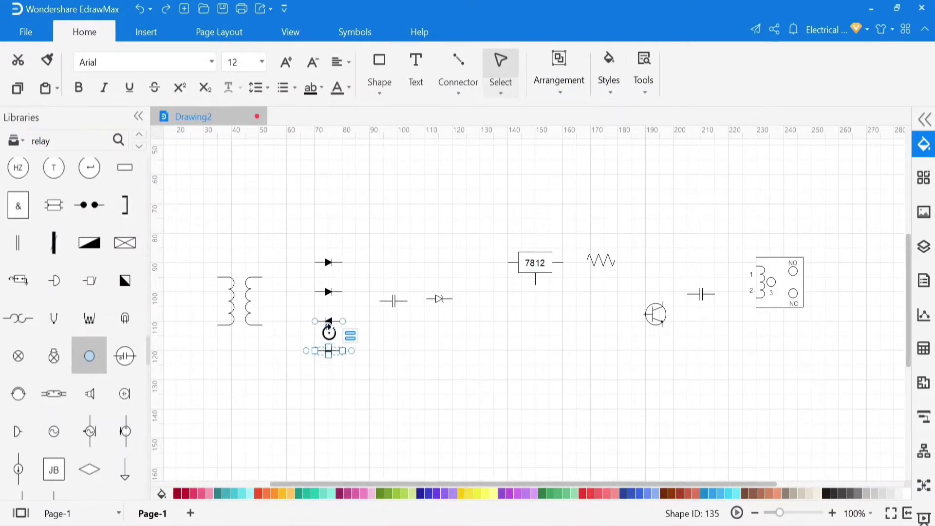
left_click_drag(328, 334, 334, 390)
left_click(403, 399)
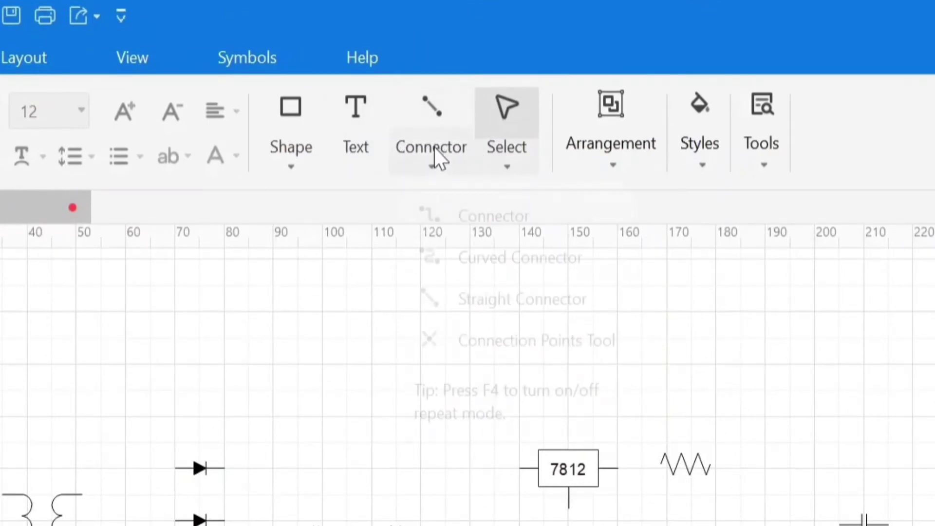
Choose the standard Connector type for wiring the symbols, rather than the curved or straight one.
left_click(432, 164)
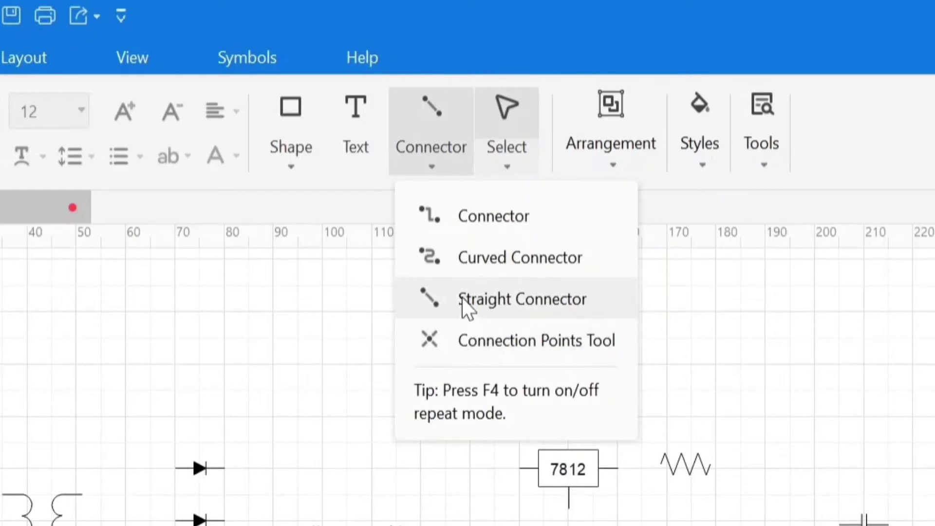
left_click(477, 224)
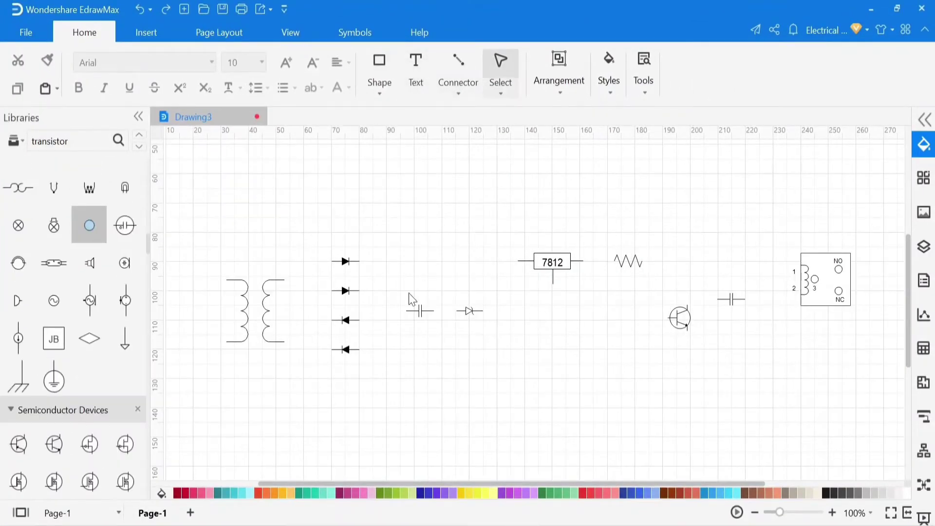
Open the default settings in the program options and examine the default font, connector arrow style and line type choices.
left_click(27, 35)
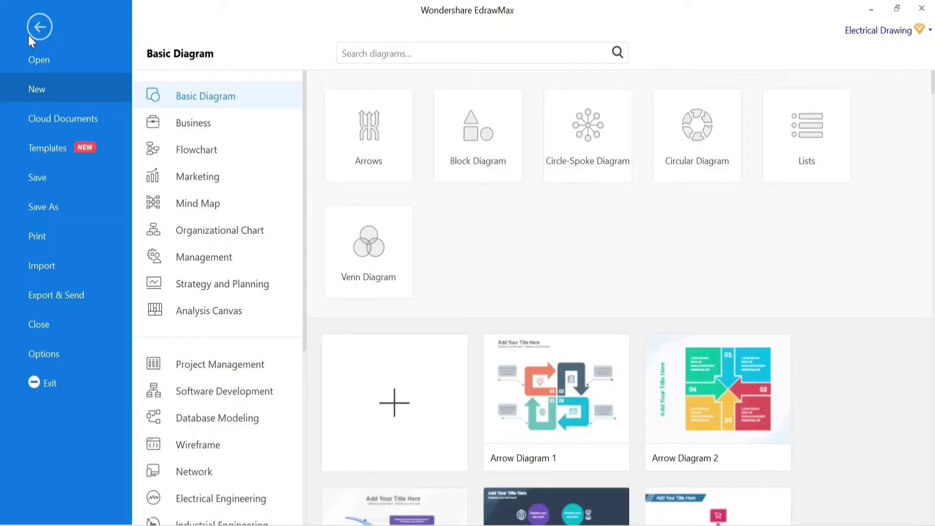
left_click(53, 353)
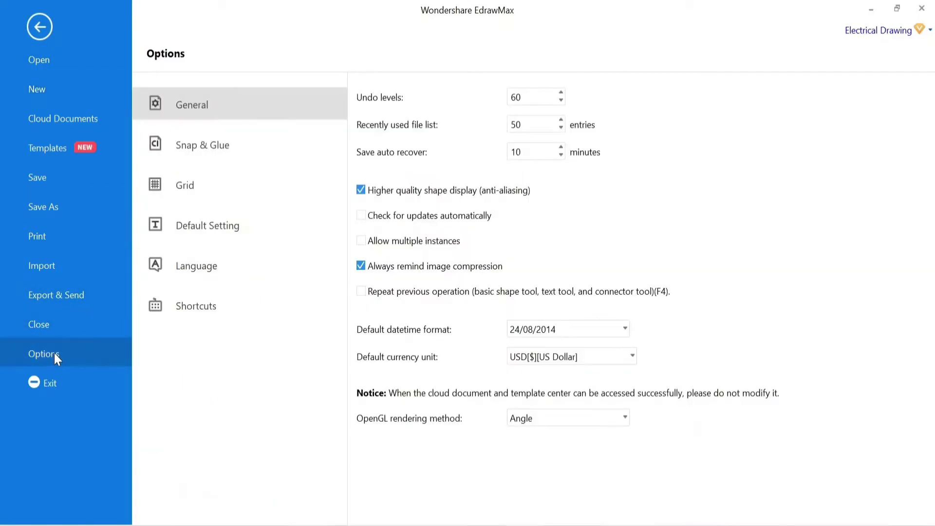
left_click(215, 222)
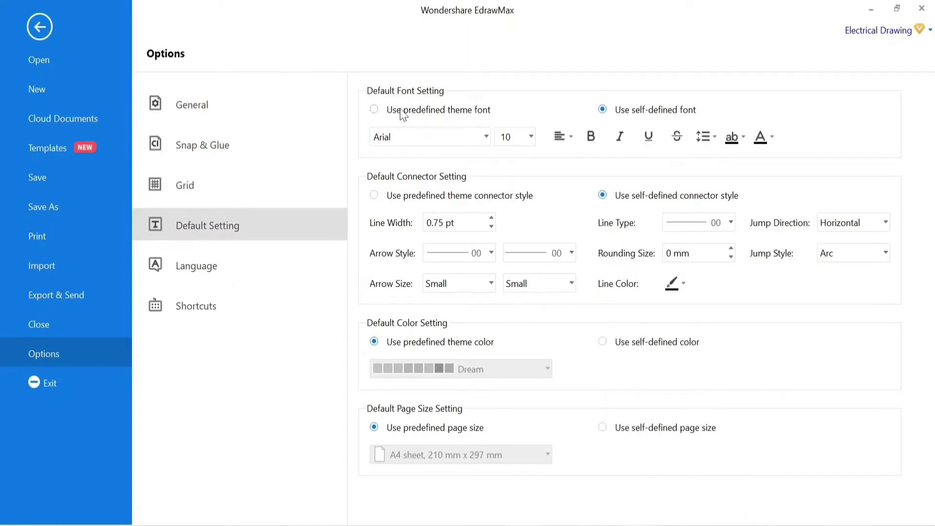
left_click(374, 110)
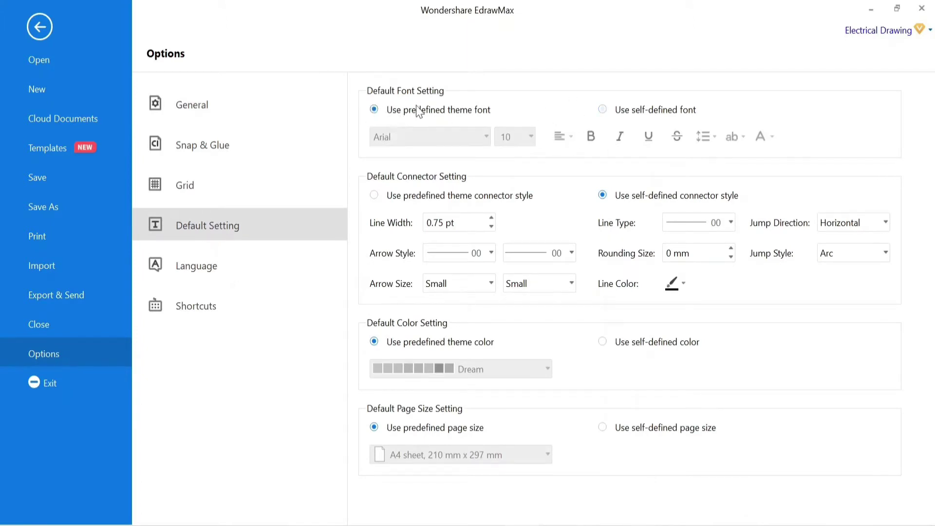
left_click(603, 110)
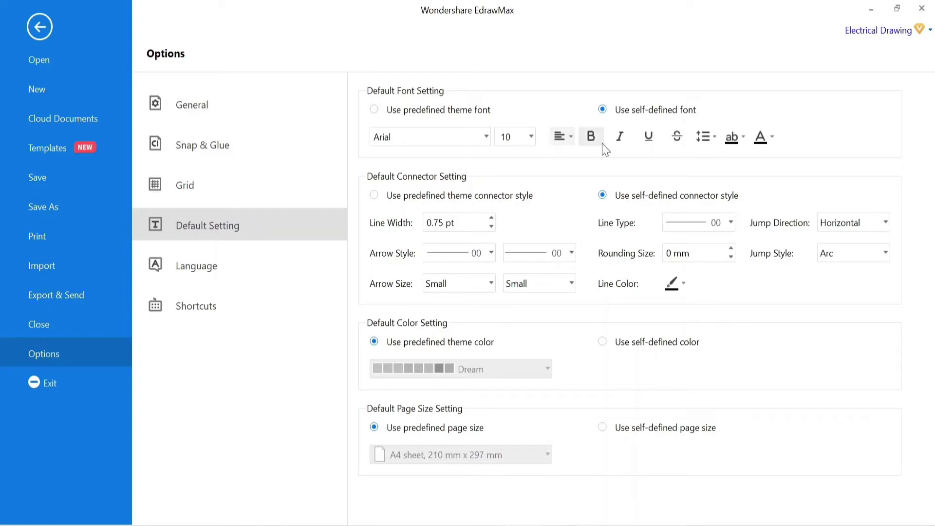
left_click(492, 254)
left_click(571, 253)
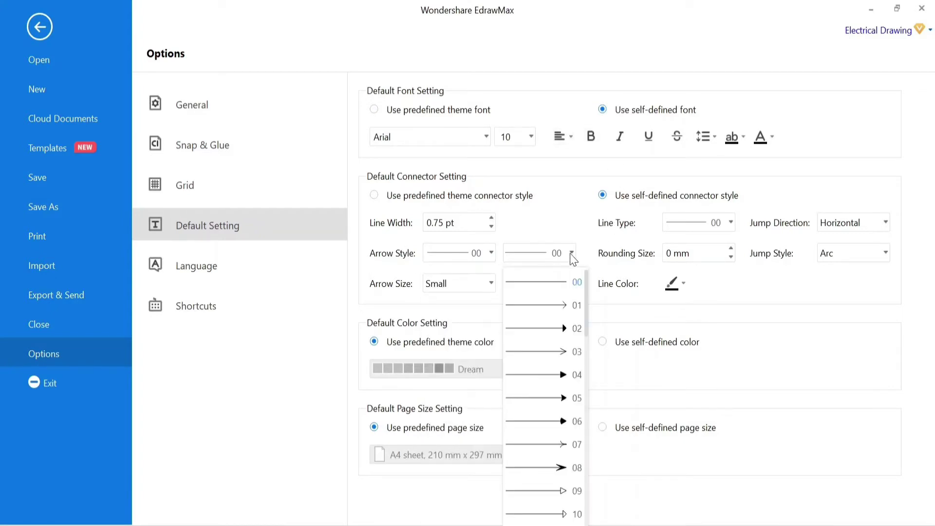
left_click(731, 224)
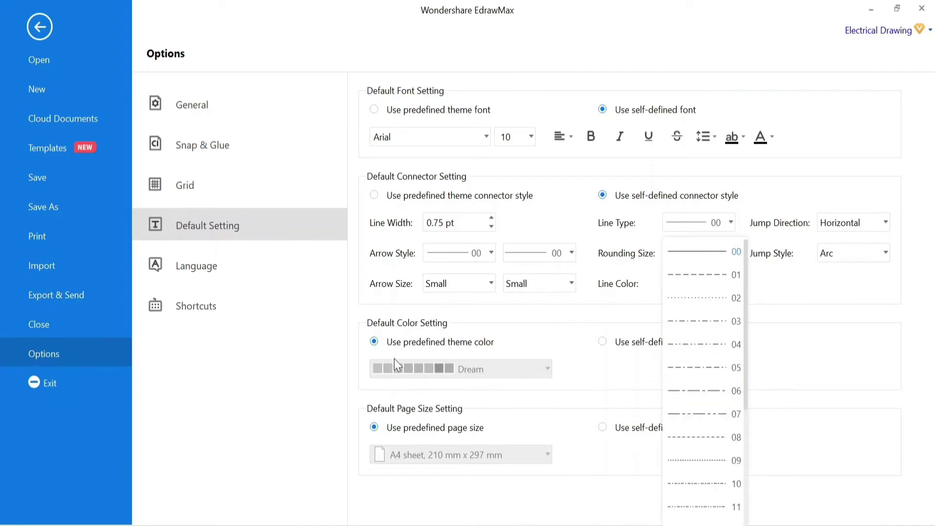
Set the default color setting to self-defined color, keeping the Dream scheme, and return to the drawing.
left_click(585, 347)
left_click(602, 341)
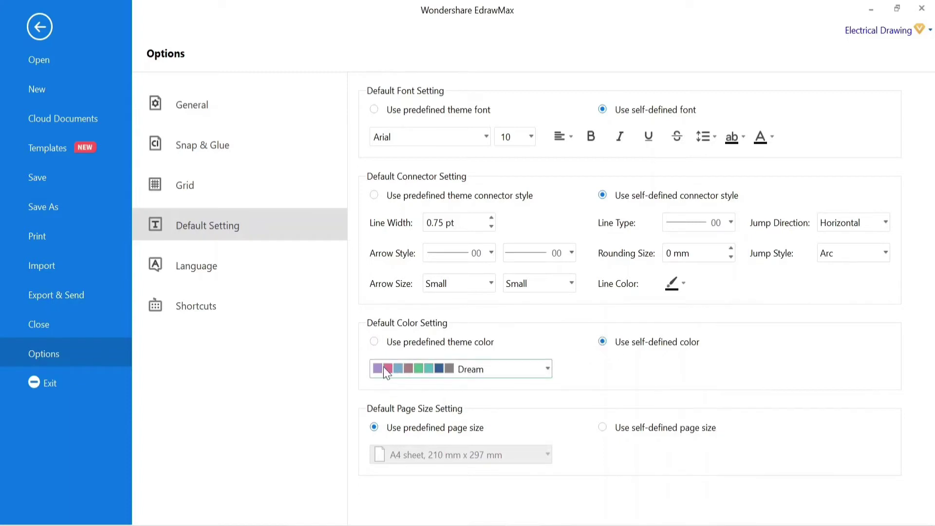
left_click(545, 369)
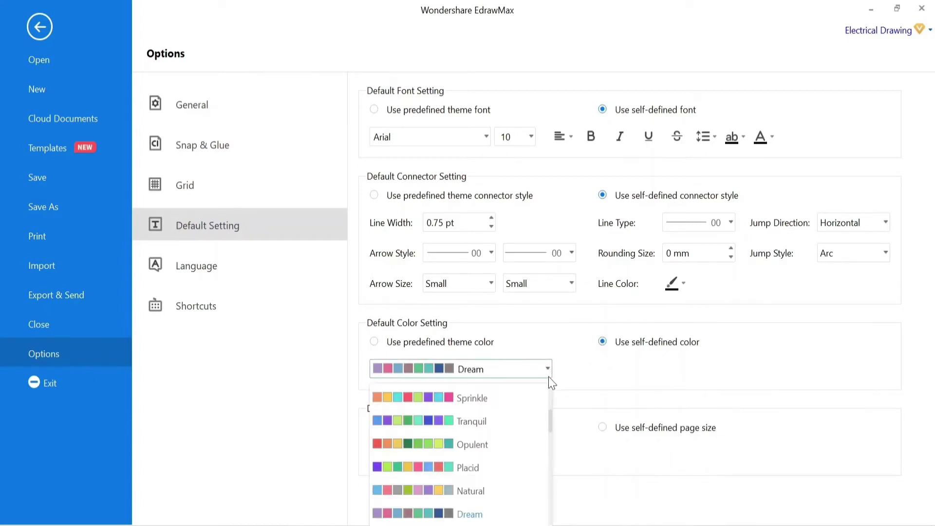
scroll(443, 429, "down", 1)
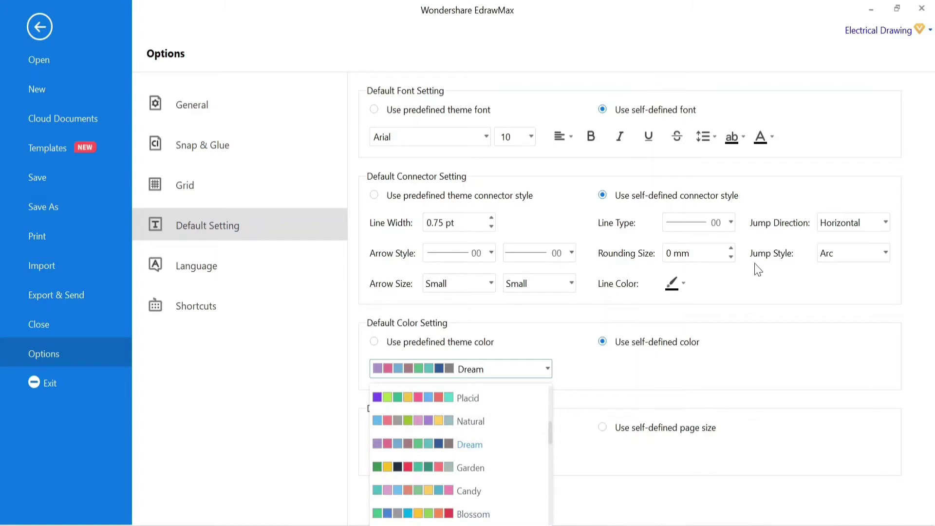
left_click(715, 363)
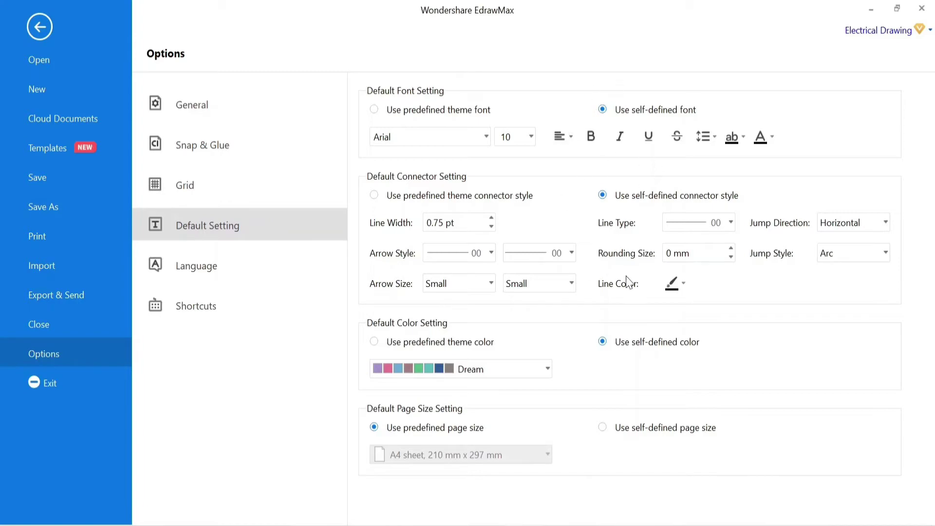
left_click(37, 32)
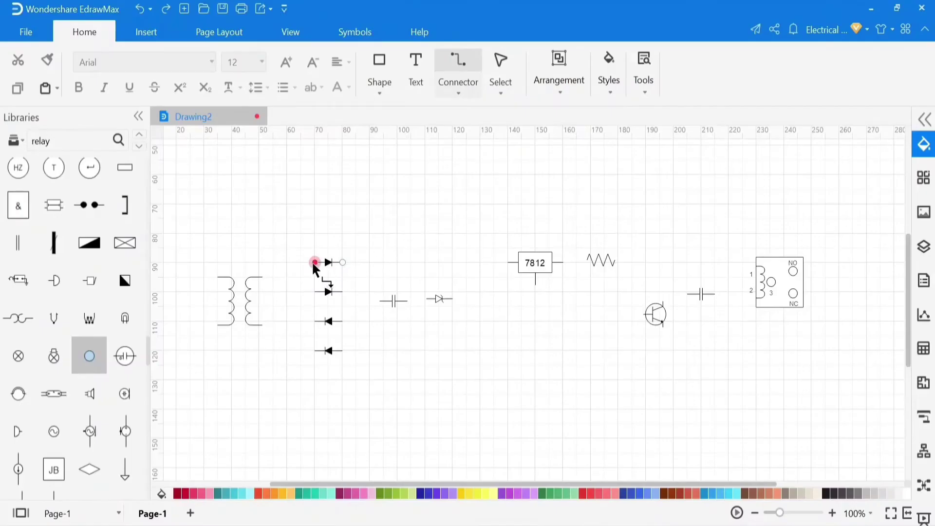
Connect the left ends of the top and bottom diodes, then the left ends of the two middle diodes.
left_click_drag(308, 235, 304, 394)
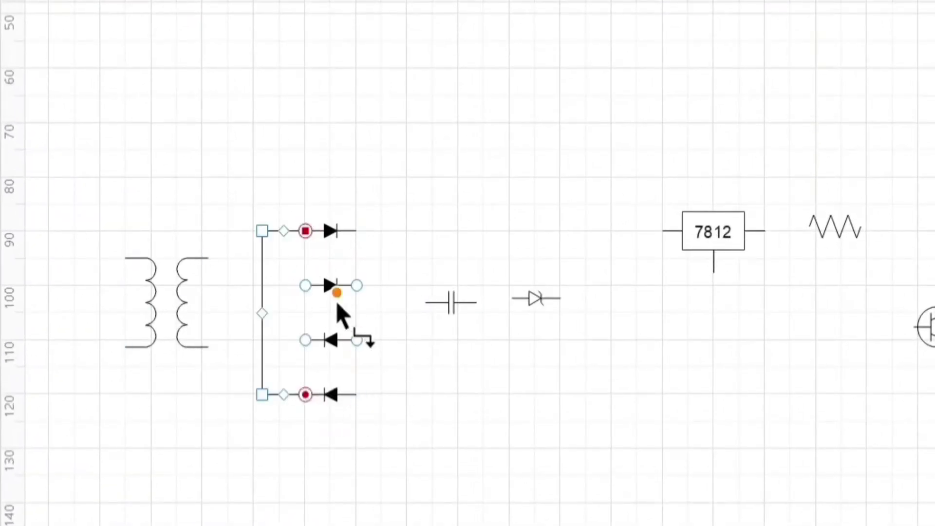
left_click_drag(307, 286, 306, 339)
left_click(474, 359)
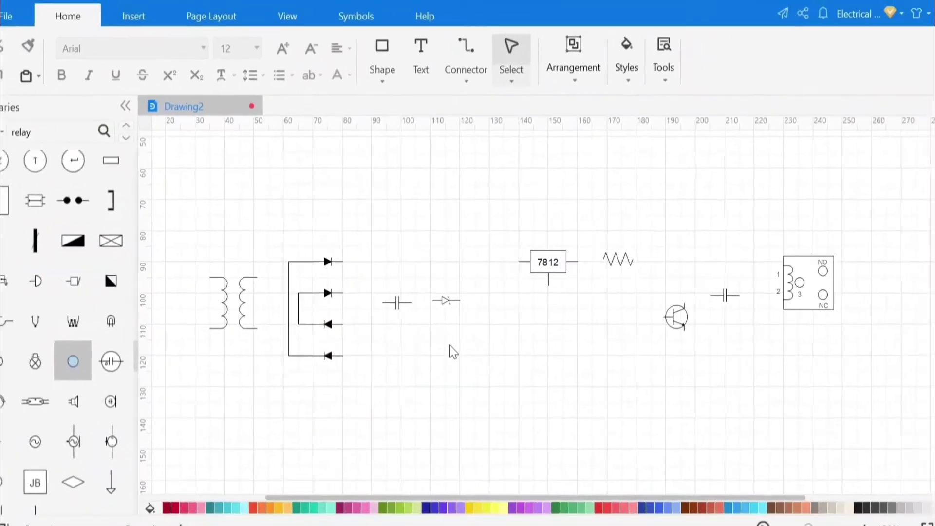
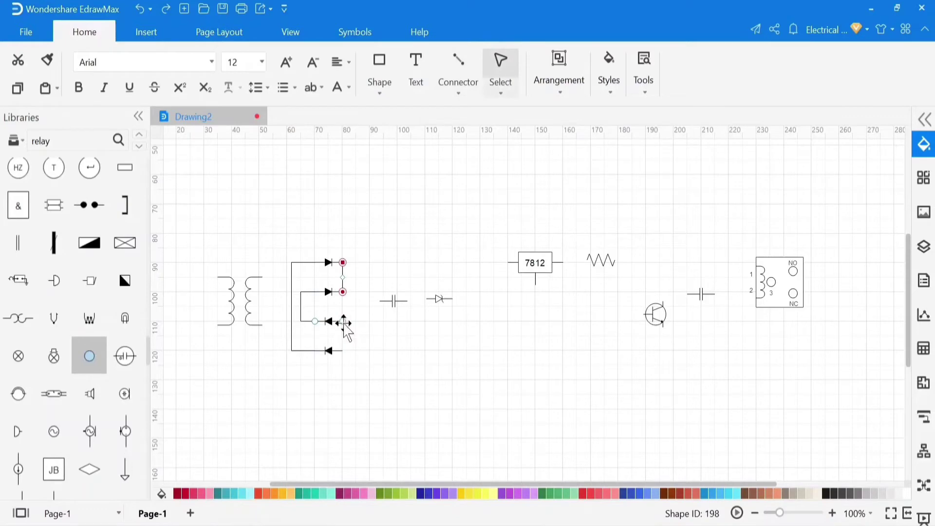
Connect the right ends of the two lower diodes with a straight connector.
left_click(343, 322)
left_click(417, 369)
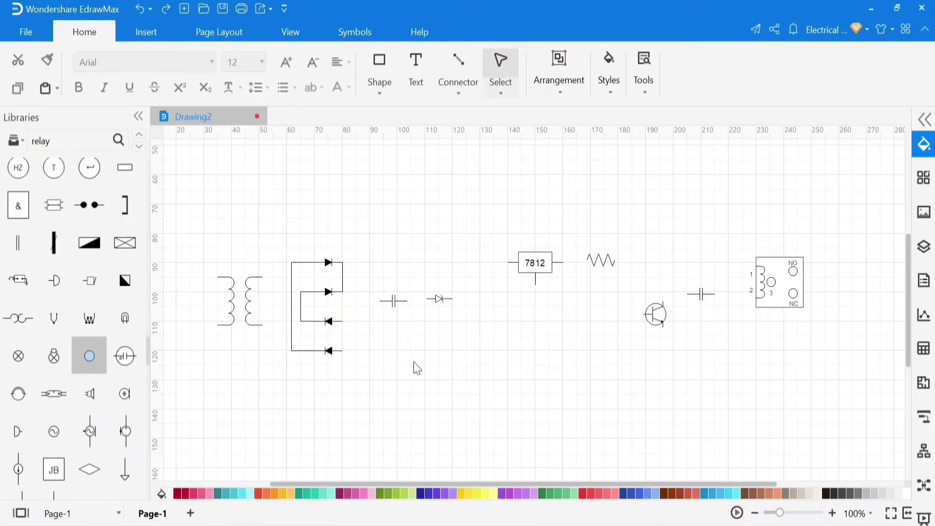
left_click(475, 82)
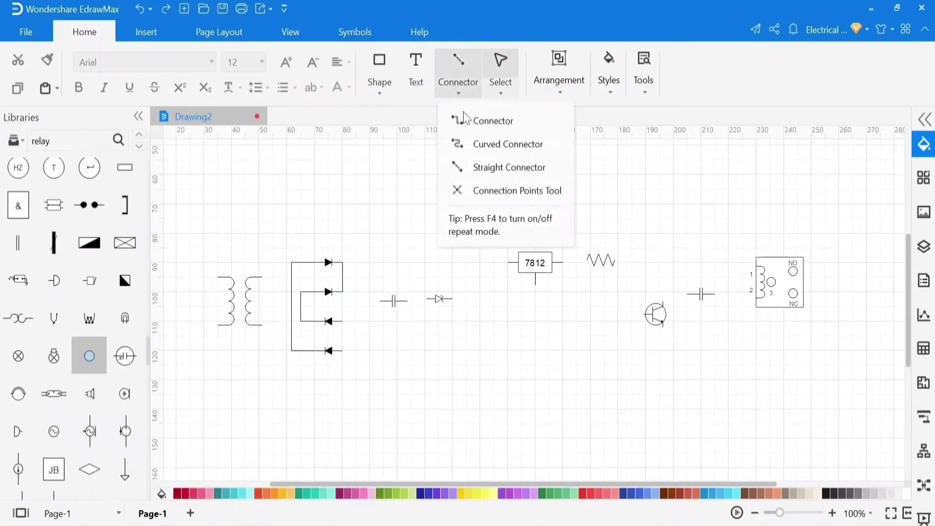
left_click(484, 165)
left_click_drag(343, 321, 343, 351)
left_click(403, 356)
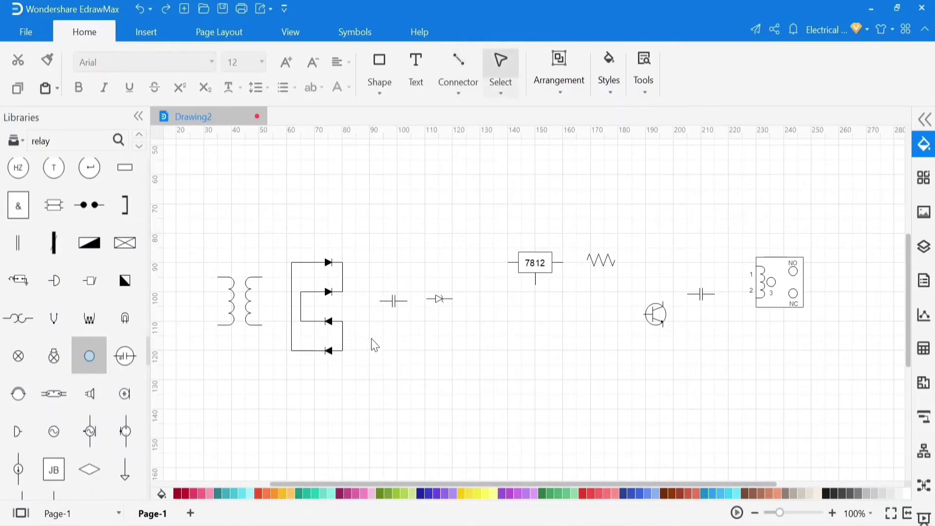
Wire the transformer's upper secondary lead to the outer diode loop and its lower secondary lead to the inner loop.
left_click(458, 84)
left_click(476, 127)
left_click_drag(262, 277, 292, 263)
left_click_drag(262, 325, 280, 338)
left_click(141, 9)
left_click(458, 63)
left_click(350, 305)
Turn the first capacitor and the single diode beside it upright and line them up to the right of the diode bridge.
left_click_drag(386, 301, 382, 324)
left_click_drag(389, 301, 360, 322)
left_click_drag(389, 323, 384, 303)
left_click(419, 245)
left_click(439, 298)
left_click_drag(439, 275, 342, 263)
left_click(496, 332)
Wire the upright capacitor and the diode beside it in parallel across the bridge's output.
left_click(458, 63)
mouse_move(386, 305)
left_mouse_down()
mouse_move(384, 319)
mouse_move(383, 305)
left_mouse_up()
left_click_drag(382, 318, 342, 350)
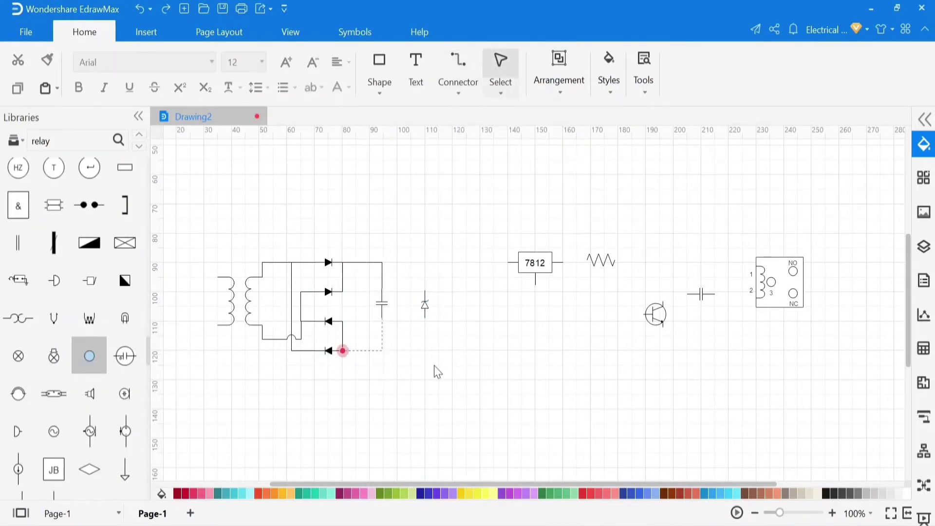
left_click_drag(425, 318, 383, 350)
left_click(442, 226)
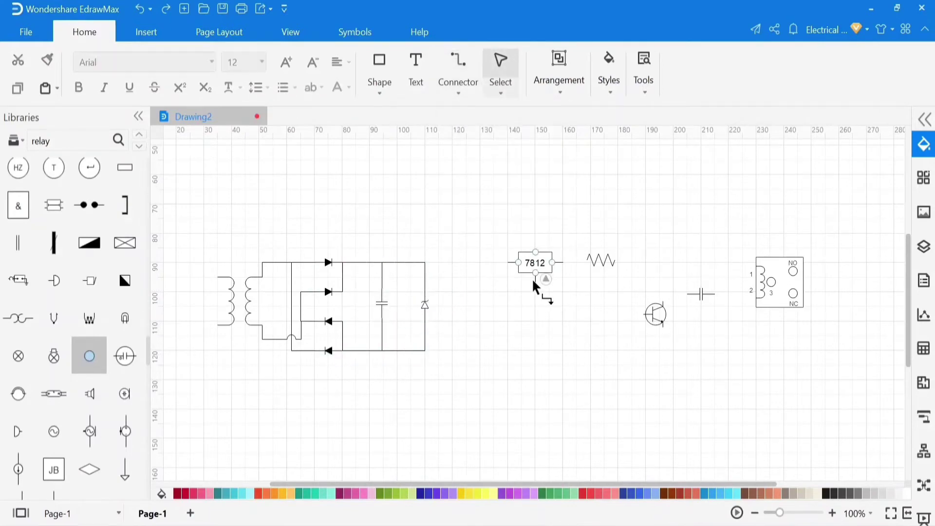
Replace the 7812 symbol with a plain rectangular block labelled 7812 and wire it to the top and bottom rails.
left_click(462, 96)
left_click(508, 167)
left_click_drag(508, 263, 425, 263)
left_click(445, 229)
left_click(463, 97)
left_click(493, 121)
mouse_move(535, 285)
left_mouse_down()
mouse_move(533, 340)
mouse_move(427, 350)
mouse_move(535, 285)
left_mouse_up()
key("Delete")
left_click(458, 63)
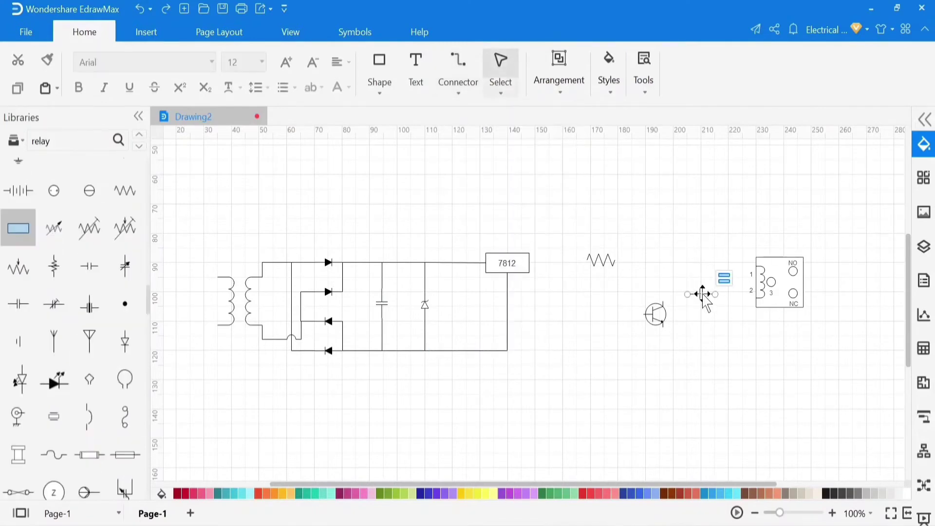
Move the second capacitor to the right of the 7812 block and turn it upright.
left_click_drag(702, 295, 560, 305)
mouse_move(559, 282)
left_mouse_down()
mouse_move(569, 273)
mouse_move(559, 290)
left_mouse_up()
left_click(632, 316)
Wire the second capacitor between the 7812 block's output and the bottom rail.
left_click(460, 92)
left_click(476, 121)
left_click_drag(508, 350, 559, 319)
left_click(573, 329)
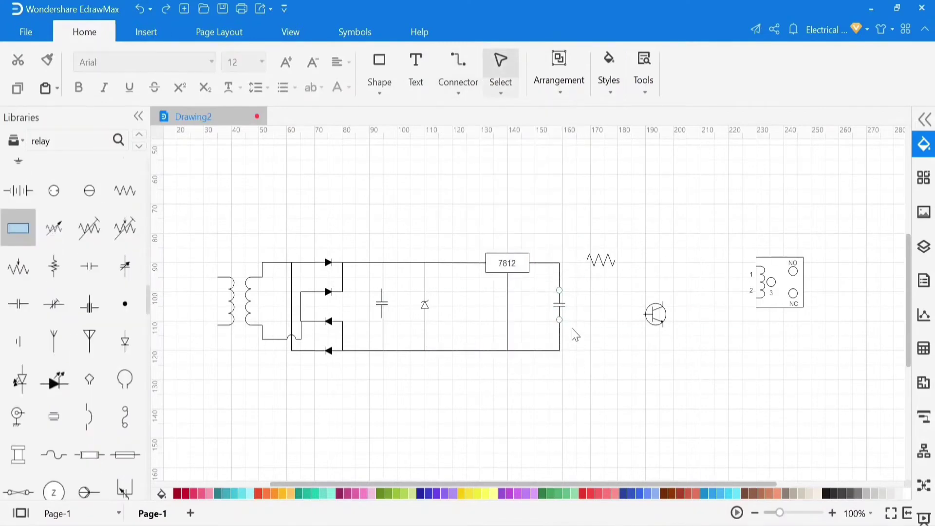
Align the resistor with the top rail and shift the transistor slightly up and to the left.
left_click_drag(606, 262, 596, 264)
left_click(629, 360)
left_click_drag(661, 307, 654, 290)
left_click(422, 413)
Search for the diode symbol and place a circled photodiode below and to the left of the transistor.
scroll(80, 231, "up", 6)
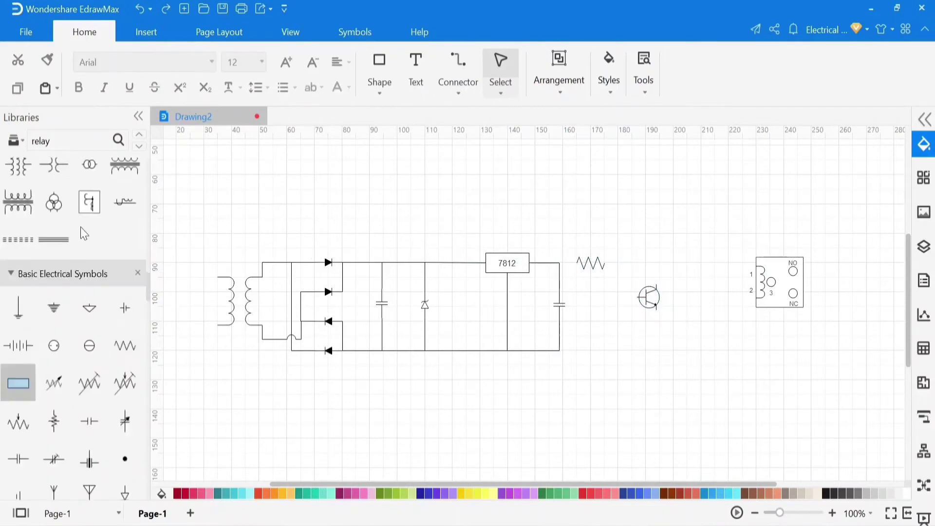
double_click(41, 141)
type("DIDOE")
key("Return")
triple_click(48, 140)
key("BackSpace")
type("diode")
key("Return")
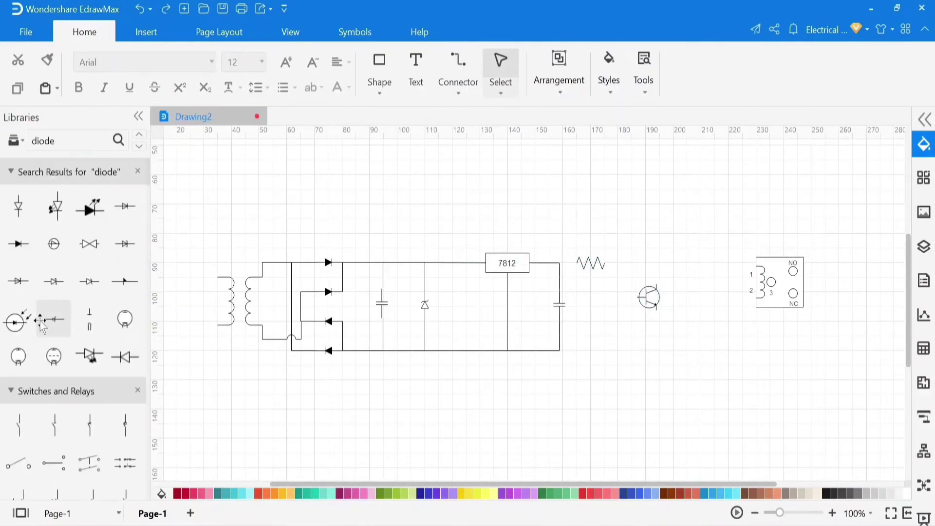
left_click_drag(15, 321, 659, 328)
Wire the resistor's left end to the second capacitor's top node and its right end to the transistor's base.
left_click(458, 92)
left_click(482, 165)
left_click_drag(562, 263, 560, 263)
left_click(458, 92)
left_click(482, 113)
left_click_drag(637, 297, 604, 263)
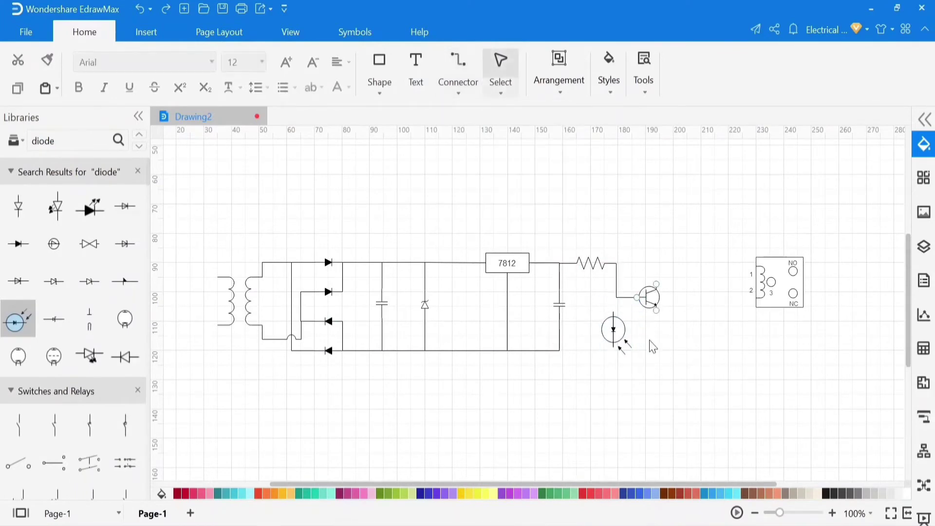
Connect the photodiode's upper lead to the transistor's base wire and its lower lead to the bottom rail.
left_click_drag(613, 330, 616, 298)
left_click(458, 92)
left_click(482, 165)
left_click(459, 93)
left_click(482, 166)
left_click_drag(615, 347, 559, 351)
left_click(617, 330)
key("Down")
left_click(737, 406)
Wire the transistor's upper lead to the resistor's output node and its lower lead to the photodiode's lower end.
key("ctrl+3")
left_click_drag(657, 288, 616, 264)
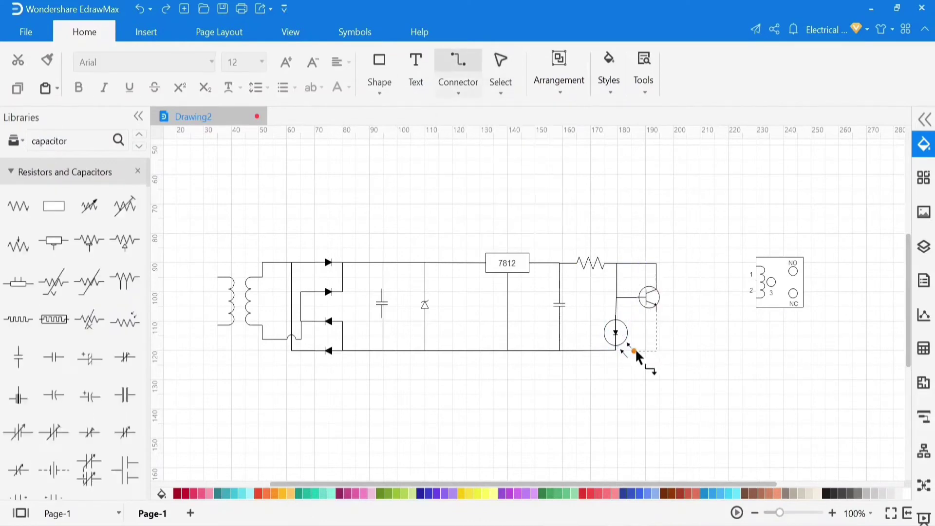
left_click_drag(641, 359, 612, 368)
Place a second zigzag resistor to the right of the transistor at top-rail height and an upright filled diode below its right side.
left_click_drag(18, 206, 687, 264)
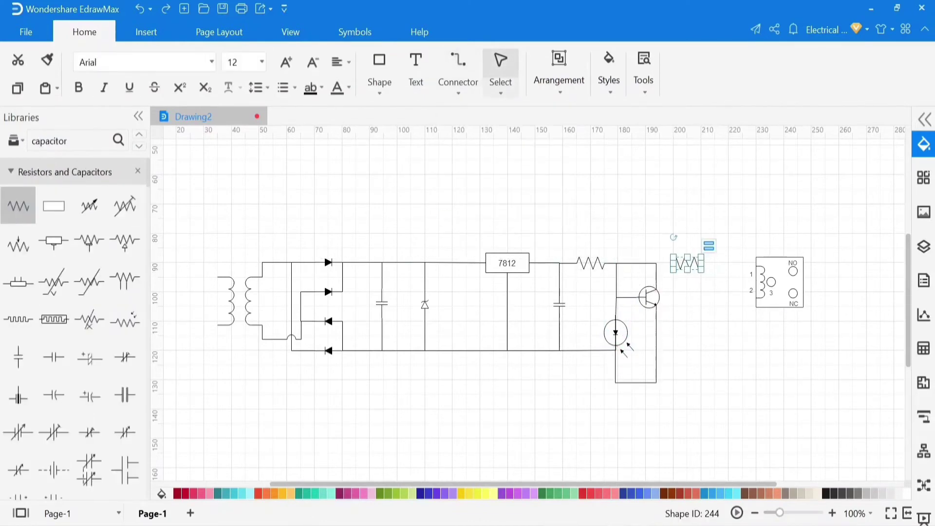
scroll(93, 277, "down", 10)
scroll(92, 278, "down", 5)
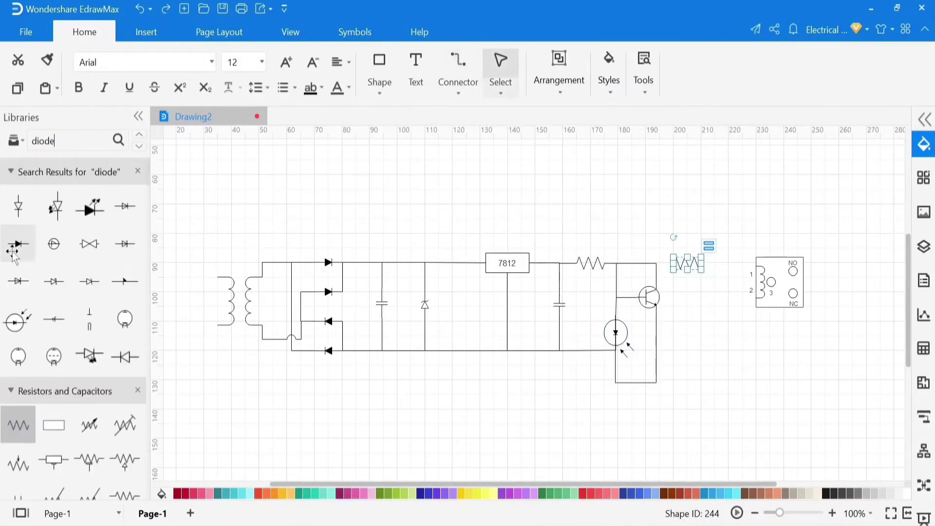
left_click_drag(18, 244, 707, 331)
left_click(707, 305)
Wire the second resistor and the upright diode in series across the transistor's upper and lower leads.
left_click(457, 92)
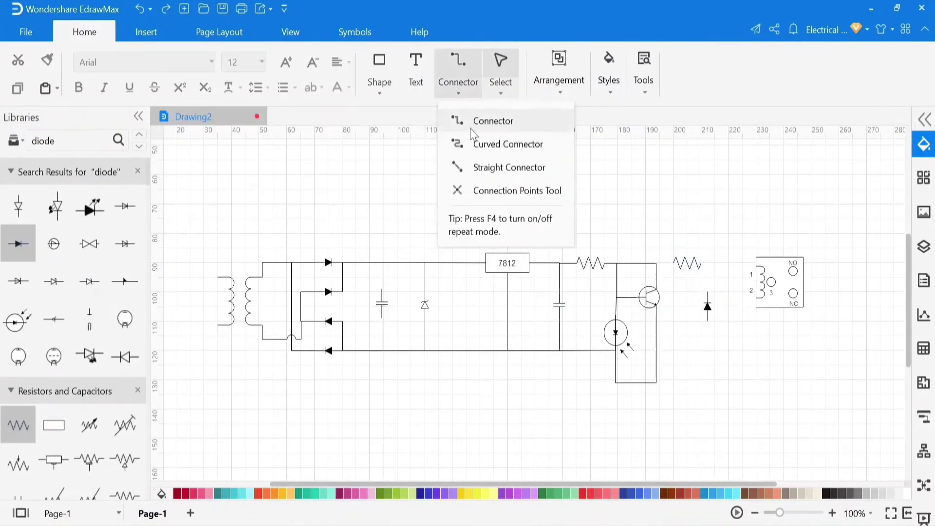
left_click(489, 121)
left_click_drag(701, 263, 655, 351)
left_click(682, 311)
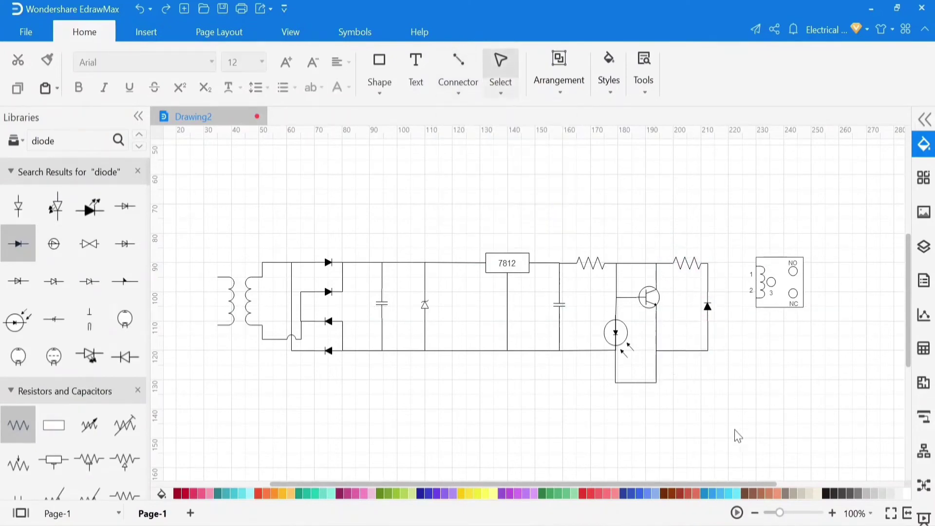
Wire relay terminal 1 to the second resistor's output and terminal 2 to the upright diode's lower end.
left_click(458, 93)
left_click(502, 143)
left_click_drag(756, 266, 701, 263)
left_click_drag(756, 298, 707, 347)
left_click(787, 380)
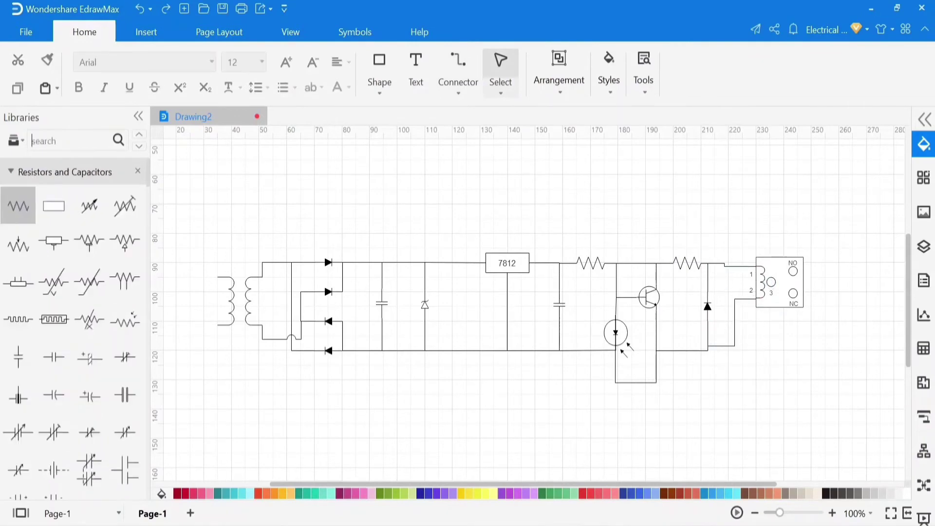
Search for the bulb symbol, place a light bulb to the right of the relay, and wire it to the NO contact and terminal 3.
type("bulb")
key("Return")
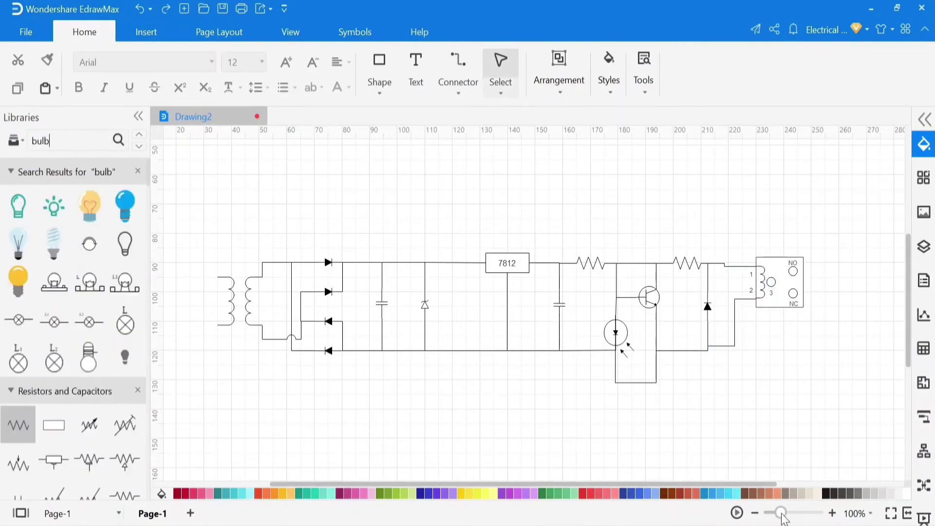
left_click_drag(18, 242, 791, 294)
left_click(824, 342)
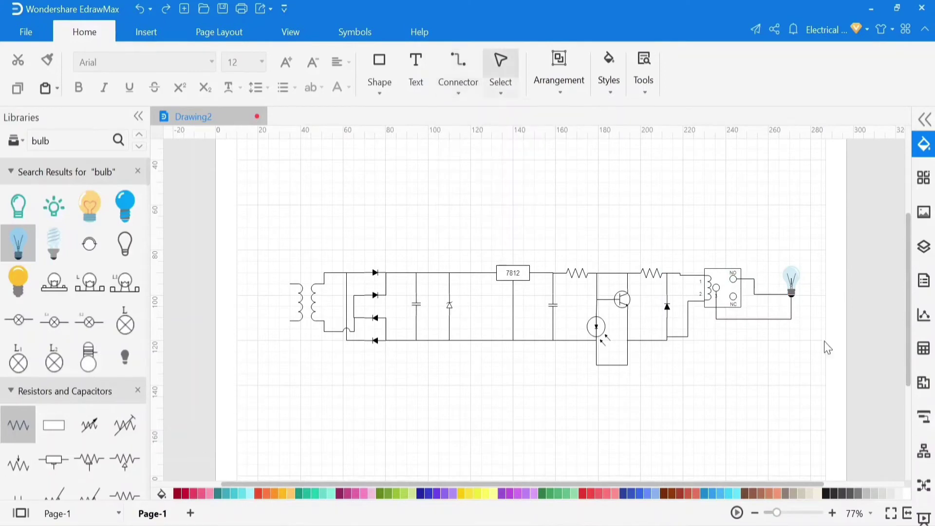
Search for the source symbol and place an AC source to the left of the transformer.
key("Return")
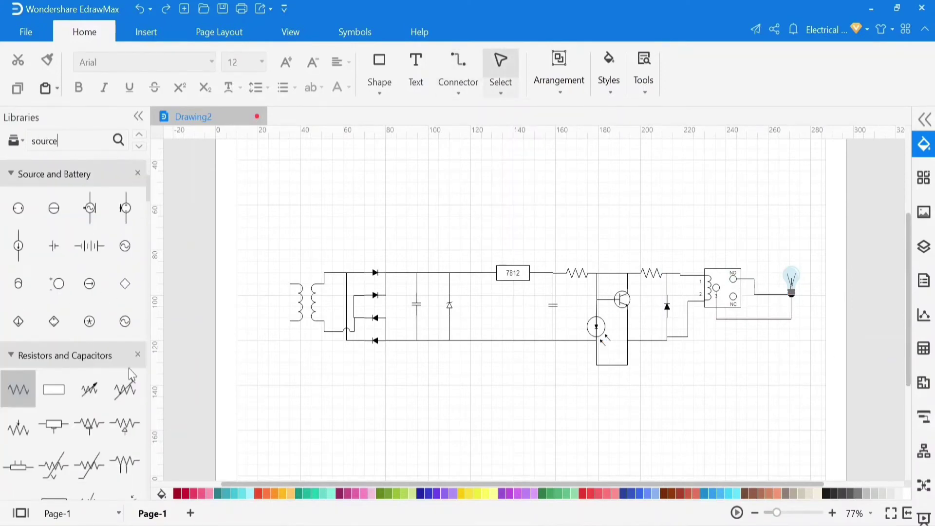
left_click_drag(125, 321, 279, 302)
left_click(857, 513)
left_click(842, 451)
Wire the AC source to the upper and lower leads of the transformer's primary winding.
left_click(458, 92)
left_click(486, 121)
left_click_drag(203, 293, 218, 325)
left_click(458, 92)
left_click(470, 143)
left_click(458, 93)
left_click(487, 121)
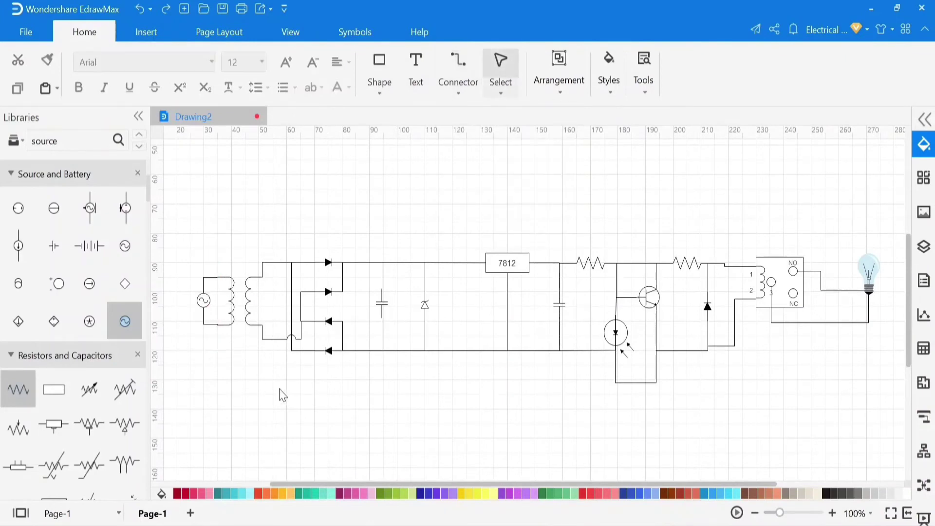
Add the text label 1N4007 at font size 8 above the top bridge diode.
left_click_drag(501, 416, 479, 412)
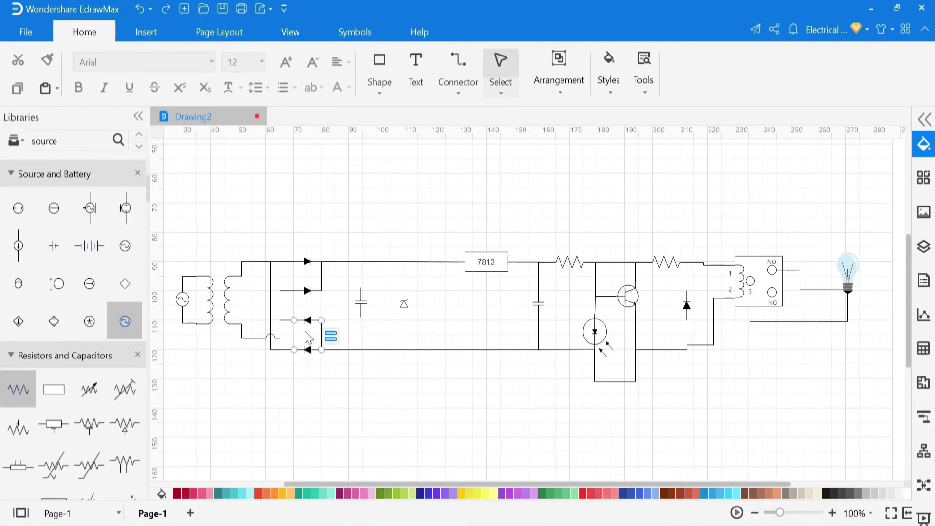
left_click(403, 303)
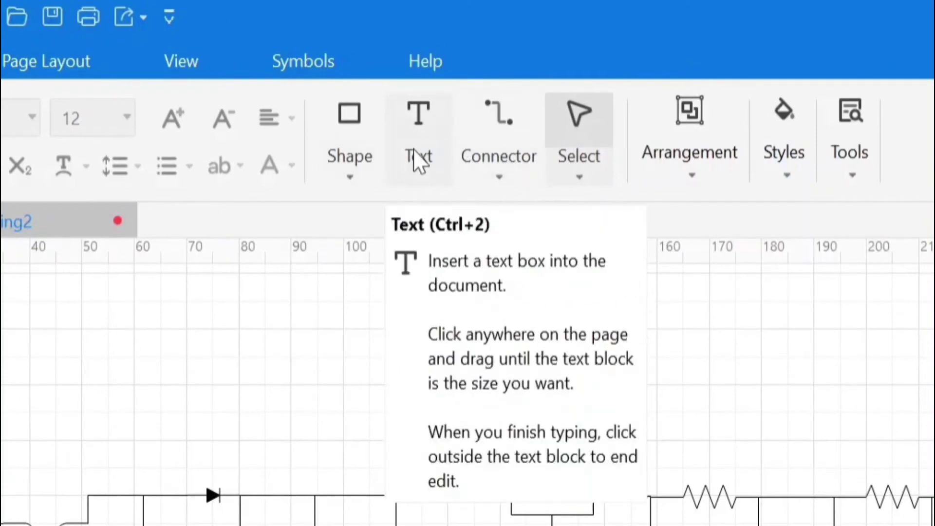
left_click(417, 161)
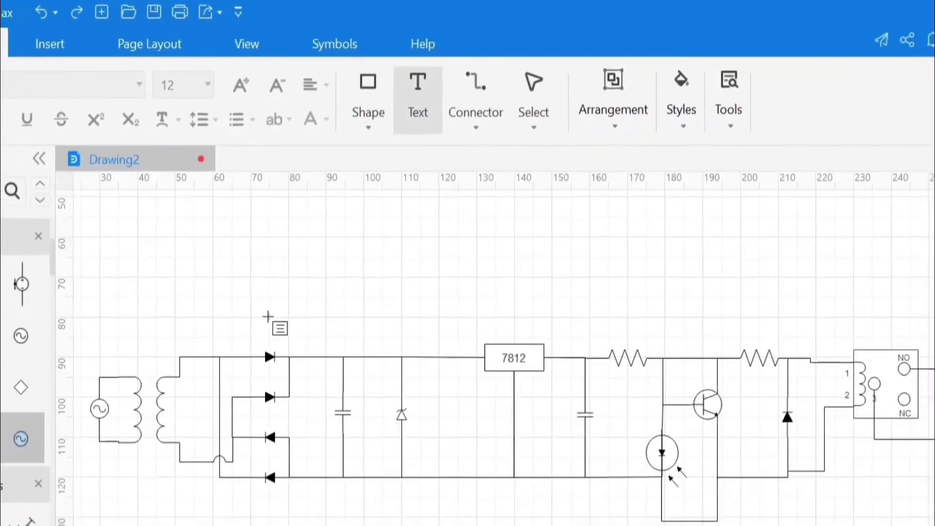
left_click(218, 441)
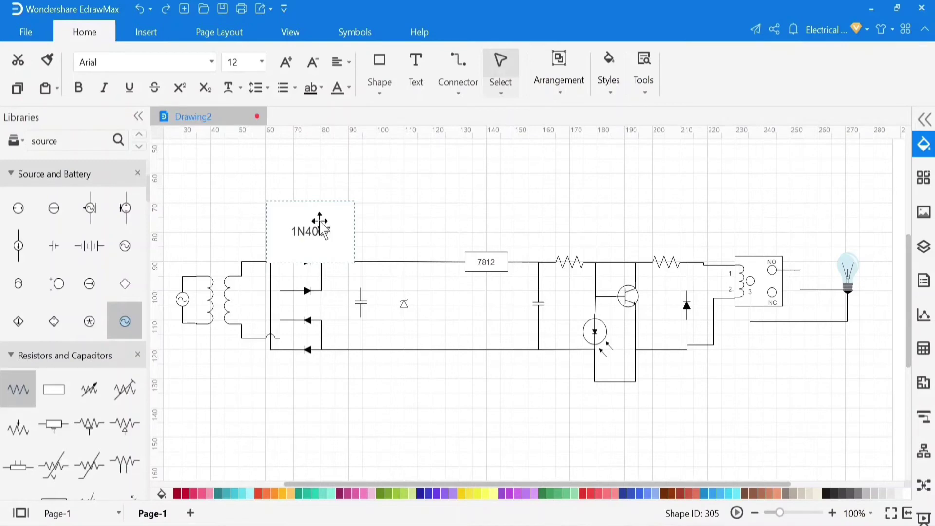
left_click(263, 62)
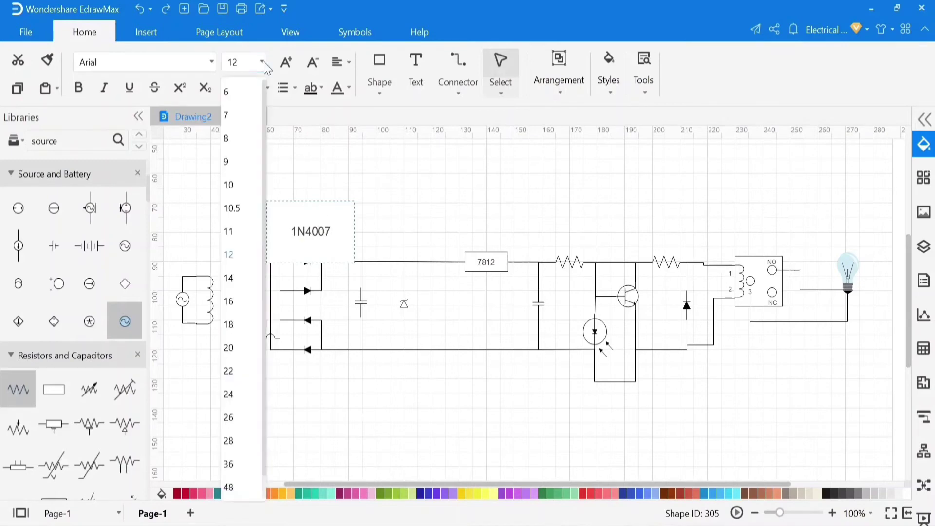
left_click(238, 138)
left_click(354, 229)
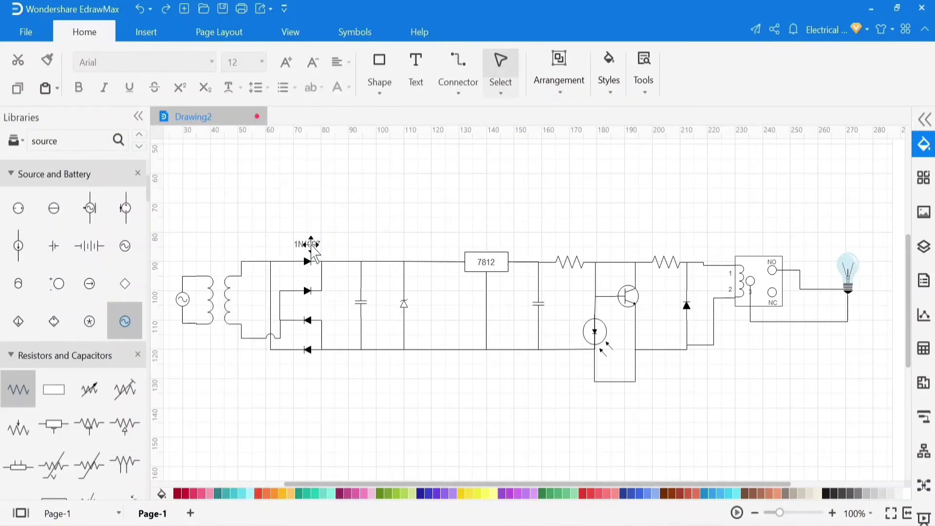
Add the text label D1 at font size 8 directly below the top bridge diode.
left_click(415, 70)
left_click(313, 409)
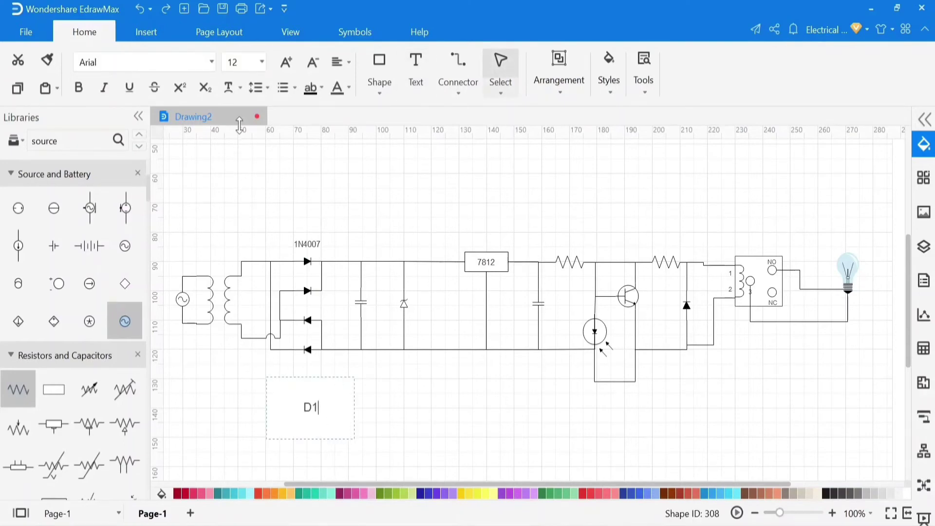
left_click(262, 61)
left_click(240, 139)
left_click_drag(354, 439, 308, 275)
Copy the D1 label, place the copy below the second bridge diode and change its text to D2.
right_click(308, 276)
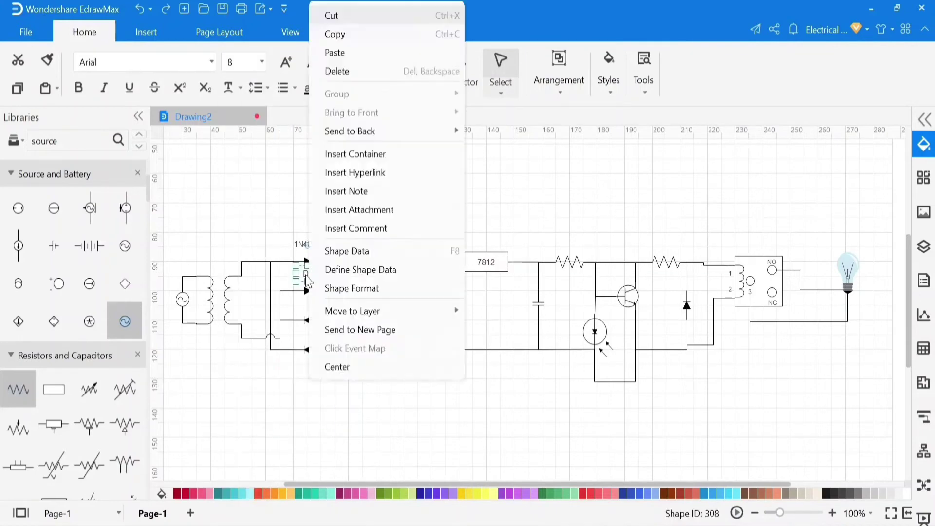
left_click(335, 34)
left_click(379, 150)
left_click_drag(346, 421, 308, 301)
double_click(308, 301)
key("BackSpace")
type("2")
left_click(344, 384)
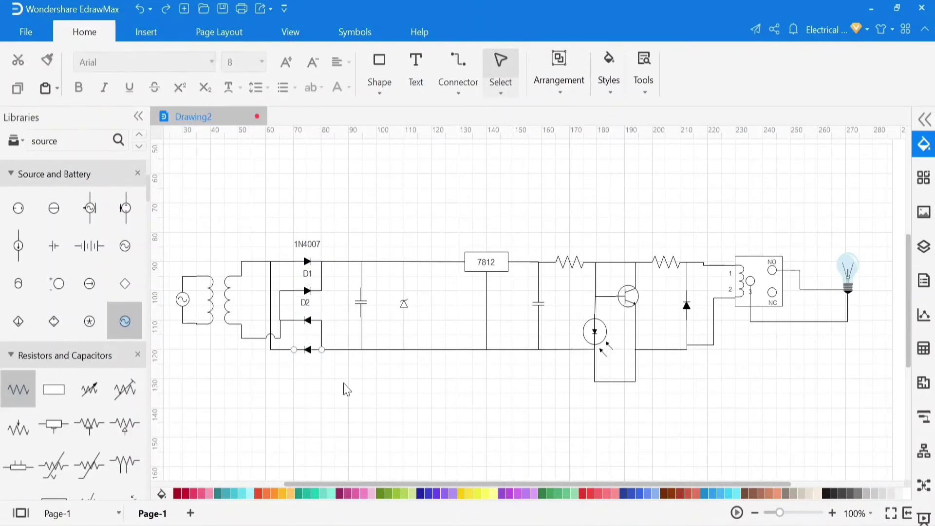
Paste two more copies of the diode label, placing one below the third bridge diode with the text D3.
right_click(322, 404)
left_click(350, 133)
right_click(398, 415)
left_click(424, 145)
left_click_drag(322, 404, 307, 330)
double_click(308, 330)
type("D3")
Place the remaining label copy below the lowest bridge diode as D4, and line up the D2 label with the others.
left_click_drag(395, 422, 309, 368)
double_click(311, 365)
type("D4")
left_click(335, 380)
left_click(378, 382)
left_click_drag(305, 302, 307, 303)
left_click(343, 332)
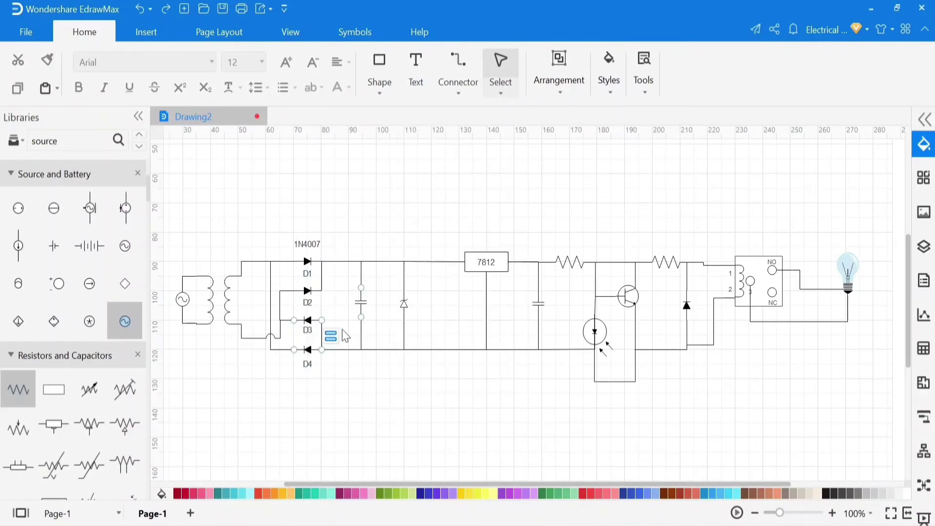
Label the first capacitor 470uf 25v and the Zener diode ZD1 12V, with the Zener text at font size 8.
left_click(418, 85)
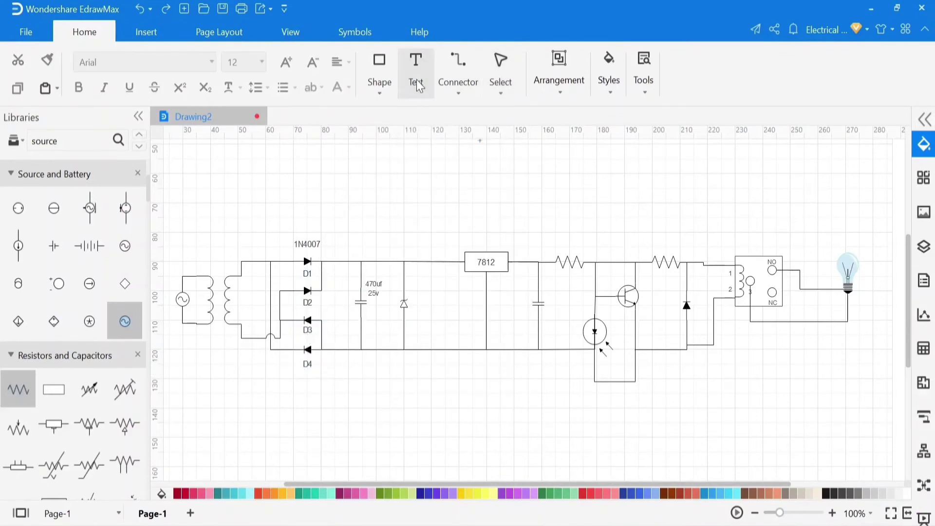
left_click(419, 86)
left_click(417, 302)
type("ZD")
key("Return")
type("12V")
left_click(262, 62)
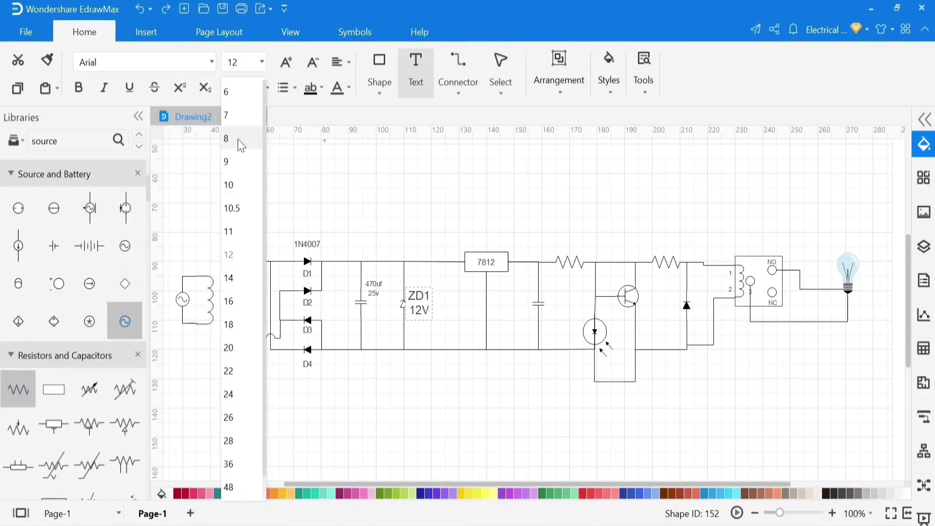
left_click(238, 141)
left_click(463, 383)
Add the label In at font size 8 above the input wire of the 7812 regulator.
left_click(419, 81)
left_click_drag(401, 216, 488, 278)
type("In")
left_click(262, 62)
left_click(238, 140)
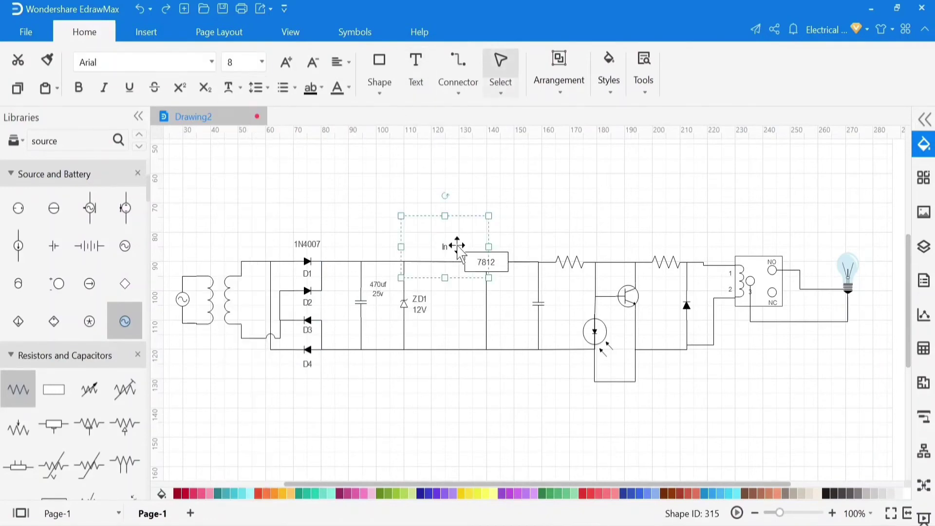
left_click_drag(454, 247, 459, 249)
Add the label out at font size 8 above the 7812's output wire and level the In label with it.
left_click(416, 81)
left_click(524, 258)
type("out")
left_click(262, 61)
left_click(238, 140)
left_click_drag(527, 255, 528, 250)
left_click(447, 249)
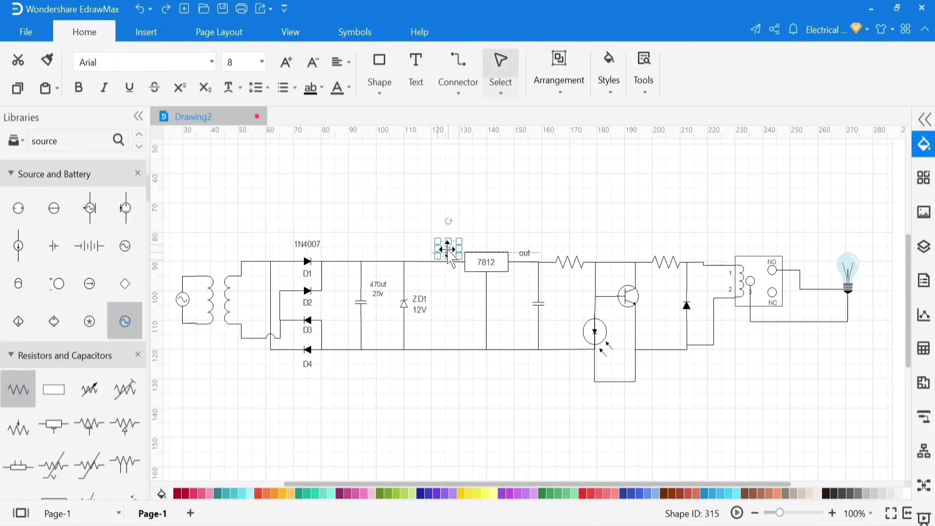
left_click_drag(446, 249, 447, 253)
left_click(429, 214)
Search the symbols for ground and attach a ground symbol beneath the 7812's vertical wire, below the lower rail.
double_click(45, 141)
key("BackSpace")
key("Return")
left_click_drag(18, 208, 487, 364)
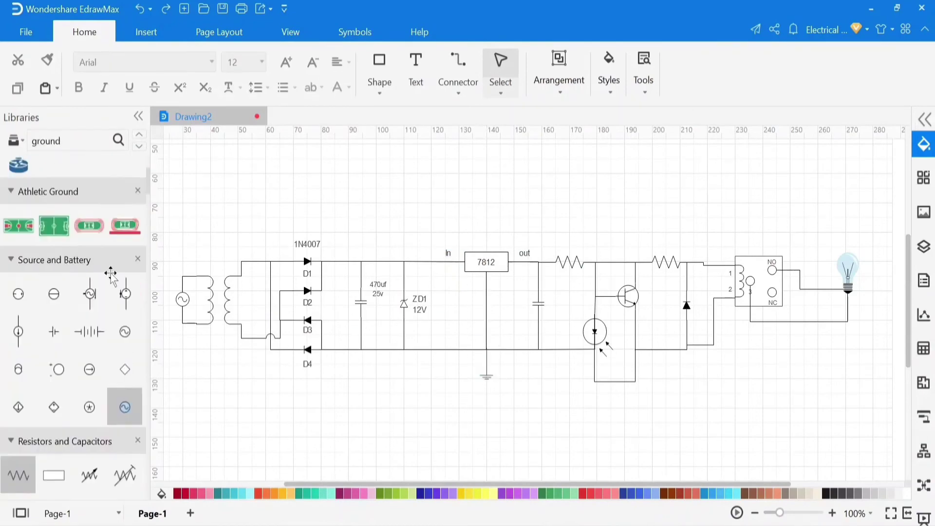
scroll(111, 273, "down", 5)
Add the text label 0.1 uf beside the capacitor on the 7812's output side.
left_click(415, 77)
left_click(553, 303)
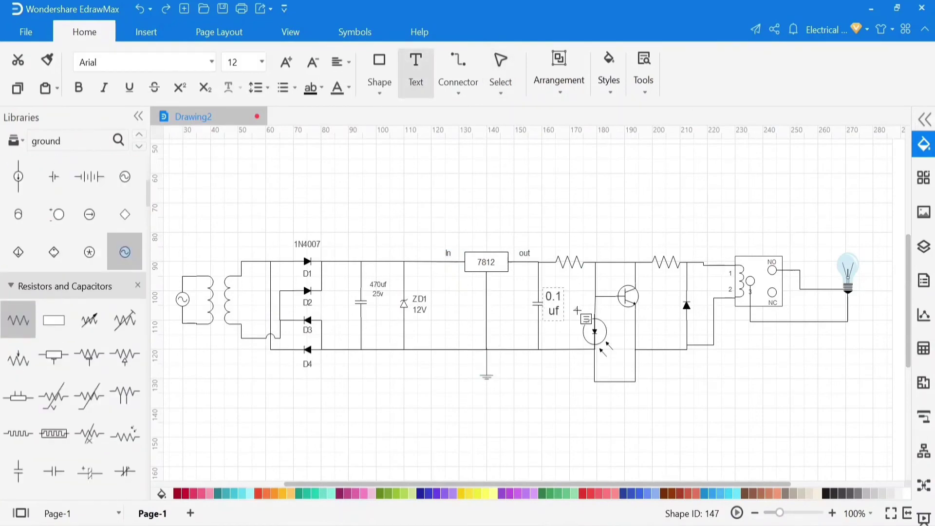
left_click(577, 310)
Add the text label 1K and position it just above the first resistor.
left_click(415, 77)
left_click(569, 240)
type("1K")
left_click(589, 219)
left_click_drag(568, 239, 562, 250)
left_click(684, 215)
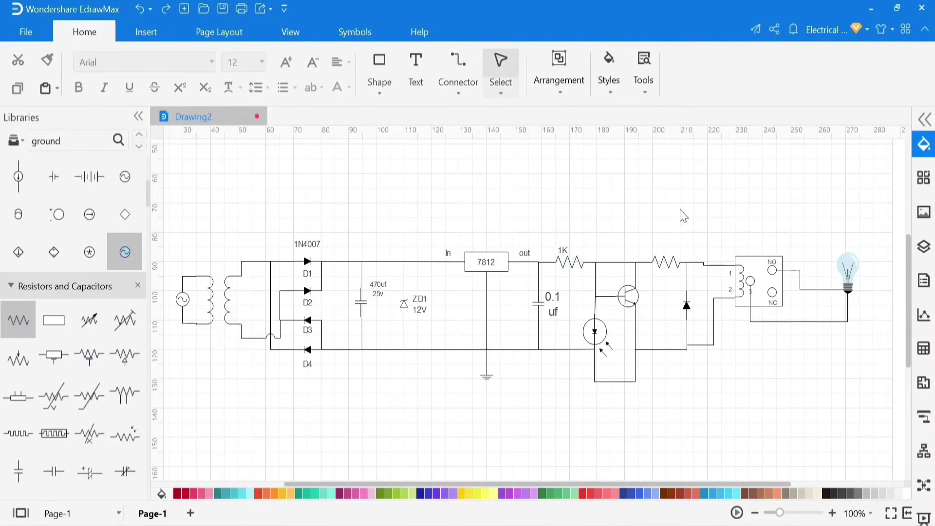
Label the transistor BC 547 and the light-dependent component LDR, with the LDR text at font size 9.
key("ctrl+2")
left_click(655, 293)
type("BC")
left_click(601, 160)
left_click(416, 76)
left_click(566, 339)
left_click(262, 63)
left_click(238, 187)
left_click(703, 338)
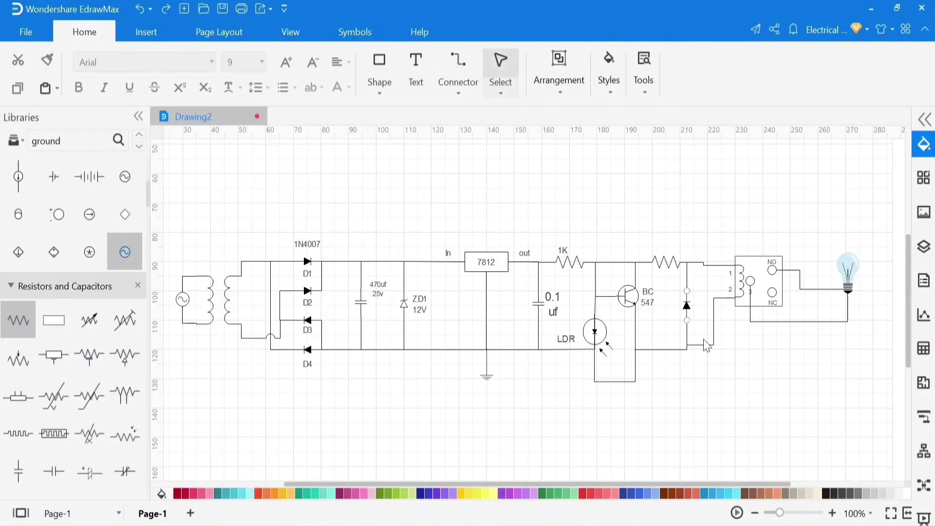
Add the label 12V RELAY at font size 9 above the relay and 220V AC below the AC source.
left_click(416, 73)
left_click(759, 238)
type("12V RELAY")
left_click(262, 62)
left_click(238, 187)
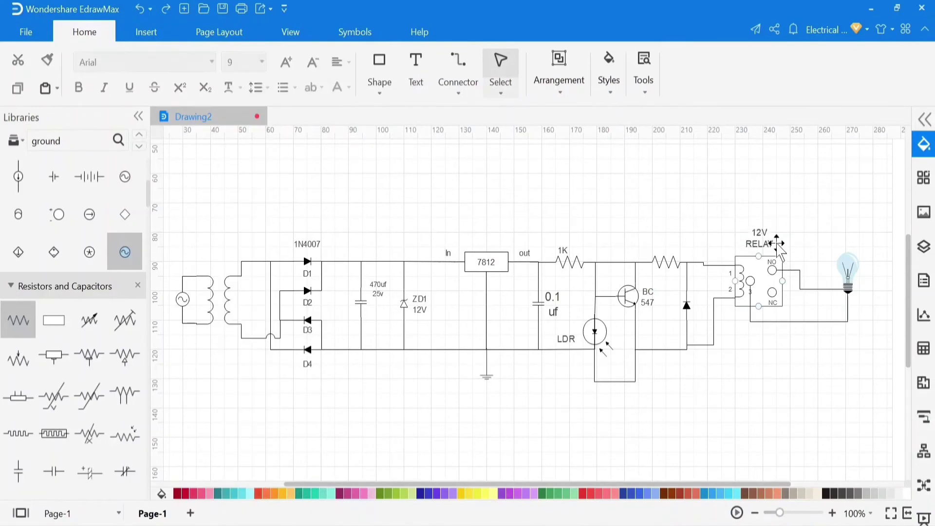
left_click(416, 73)
type("220V AC")
Label the transformer's secondary leads 12 at the upper end and 0 at the lower end, at font size 6.
left_click(416, 73)
left_click_drag(208, 238, 295, 300)
type("12")
left_click(262, 62)
left_click(238, 187)
left_click(416, 73)
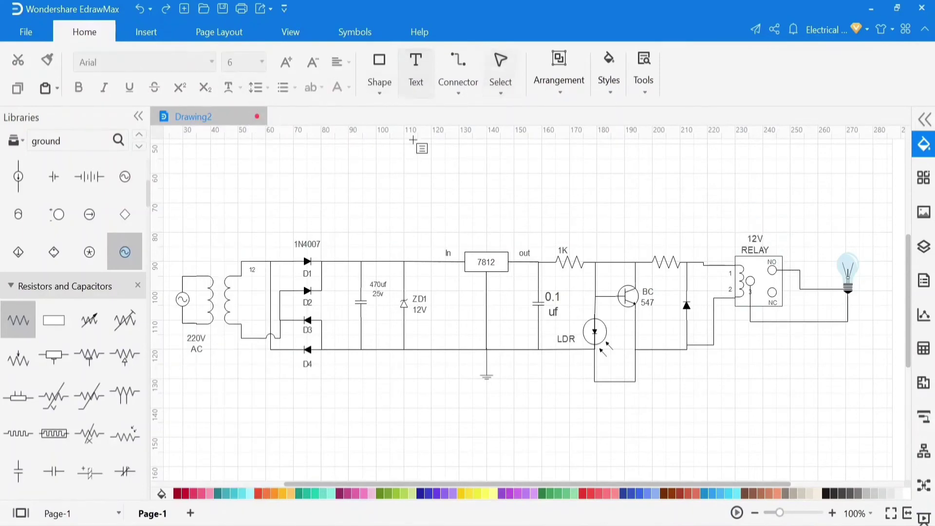
left_click(252, 327)
type("0")
left_click(262, 62)
left_click(239, 187)
left_click(396, 203)
left_click(416, 73)
left_click_drag(483, 392, 530, 425)
type("GND")
left_click(502, 372)
key("Delete")
Add the text label GND below the ground symbol.
left_click(416, 73)
type("GND")
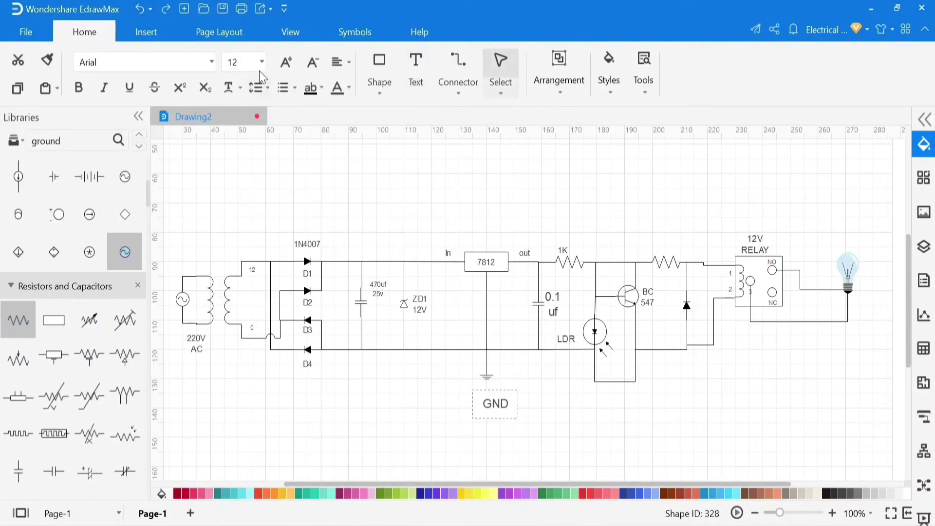
key("Escape")
key("Escape")
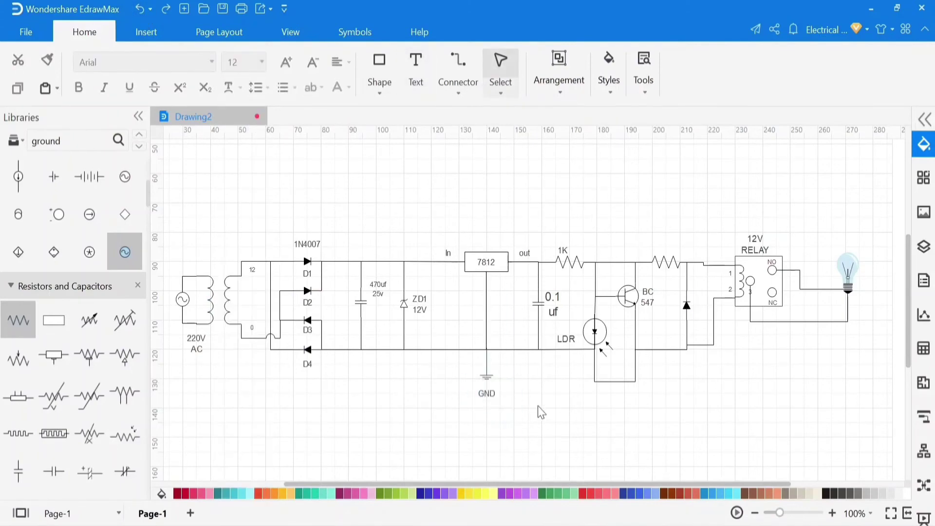
Add the polarity labels + beside diodes D1 and D2 and - beside diodes D3 and D4.
key("ctrl+2")
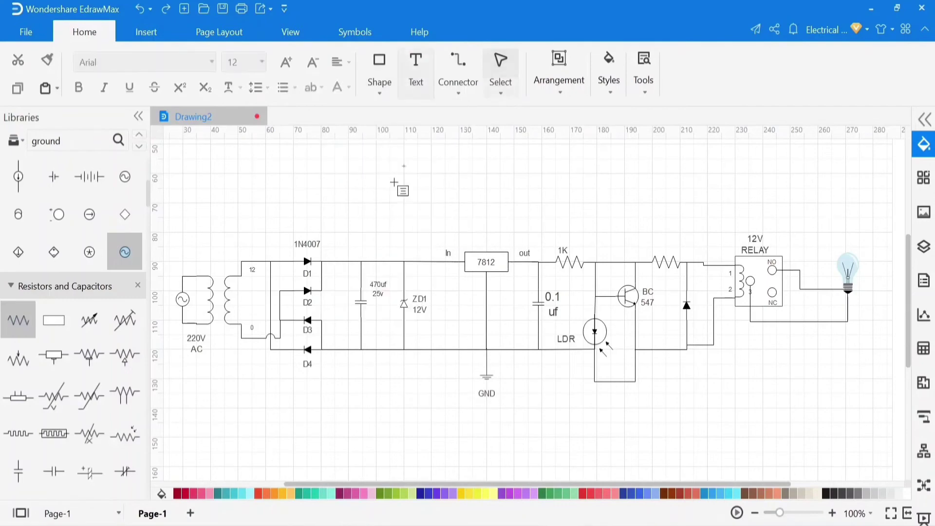
left_click_drag(304, 150, 391, 212)
type("+")
key("Escape")
left_click(261, 62)
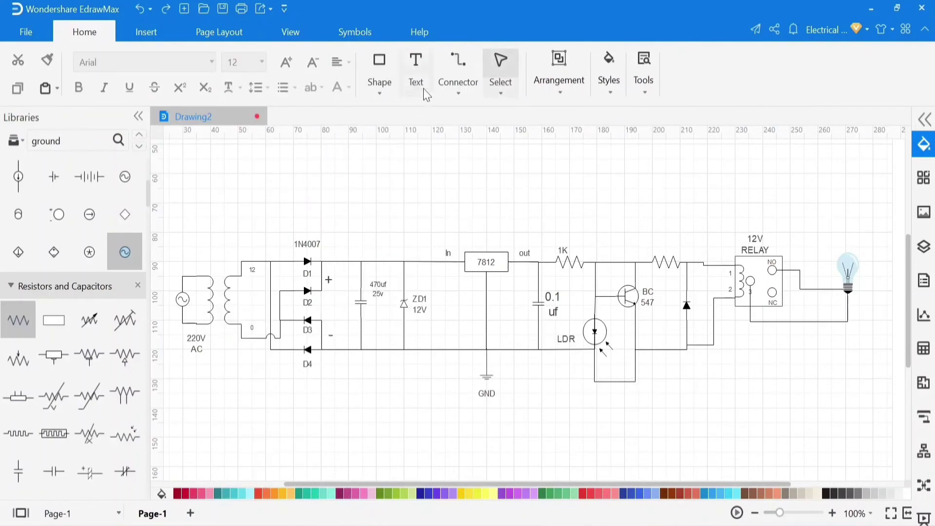
left_click(416, 78)
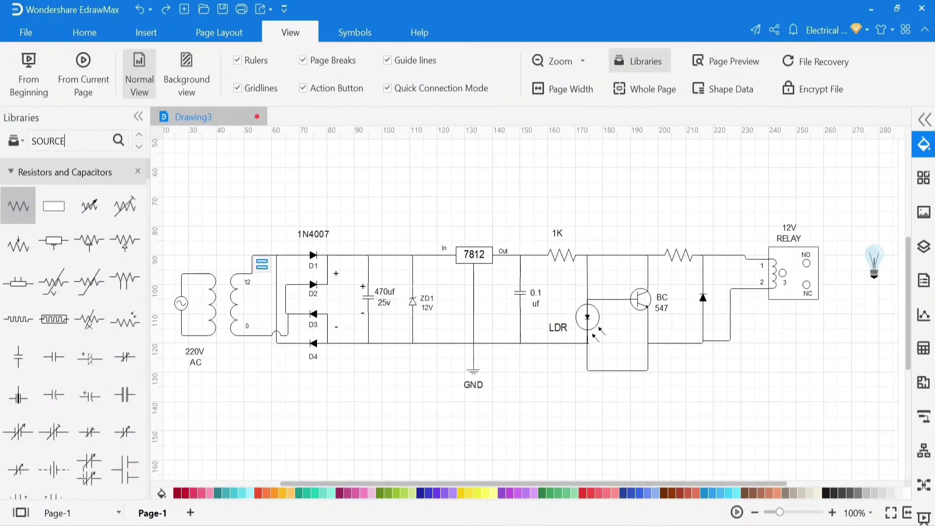
Search the symbols for SOURCE and place a second AC source directly below the light bulb.
key("Return")
scroll(53, 394, "down", 2)
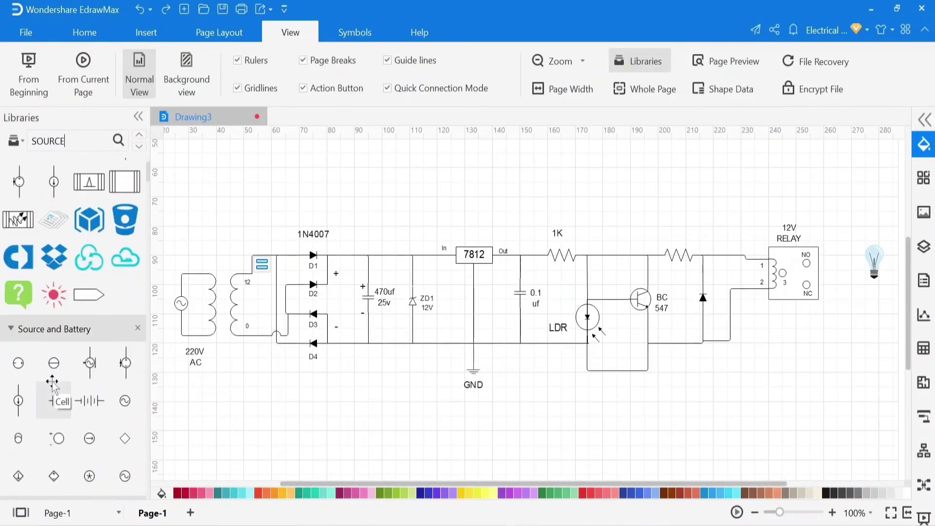
scroll(88, 424, "down", 1)
left_click_drag(120, 450, 875, 324)
left_click(870, 374)
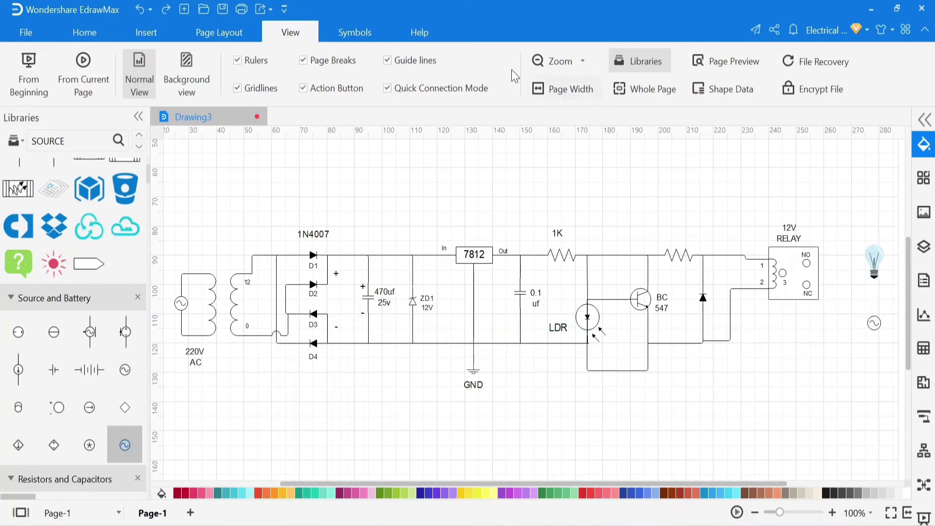
Wire the second AC source's lower terminal to relay terminal 3 with an angled connector.
left_click(85, 34)
left_click(444, 94)
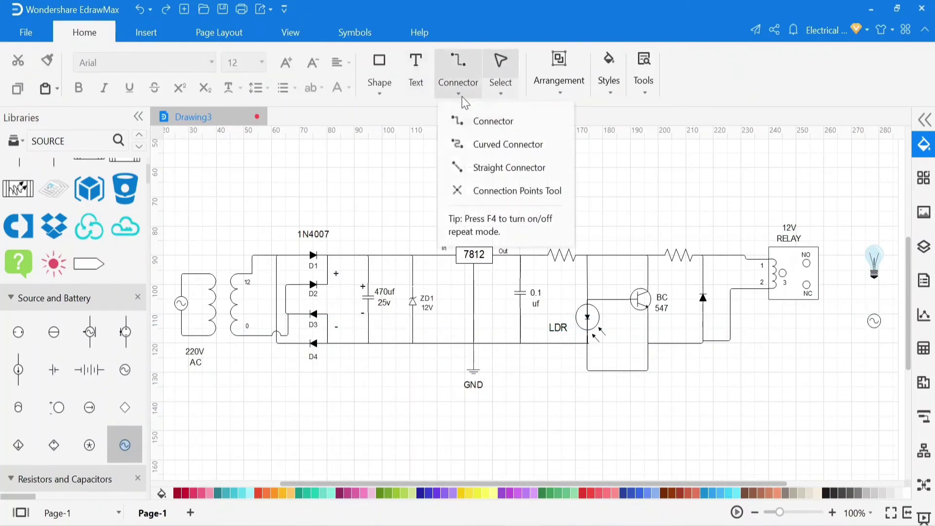
left_click(480, 120)
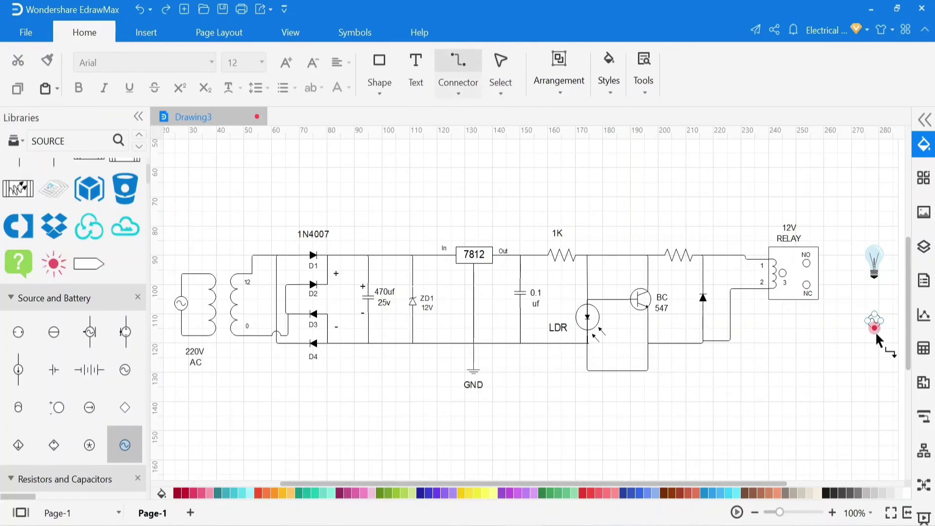
left_click_drag(875, 331, 779, 279)
Wire the relay's NO contact to the base of the light bulb with a connector.
left_click(459, 94)
left_click(540, 145)
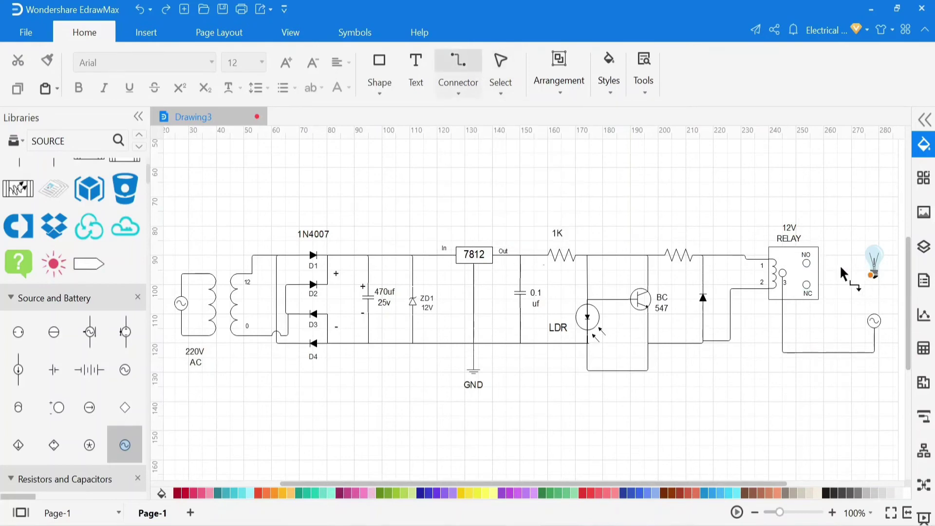
left_click_drag(805, 262, 870, 274)
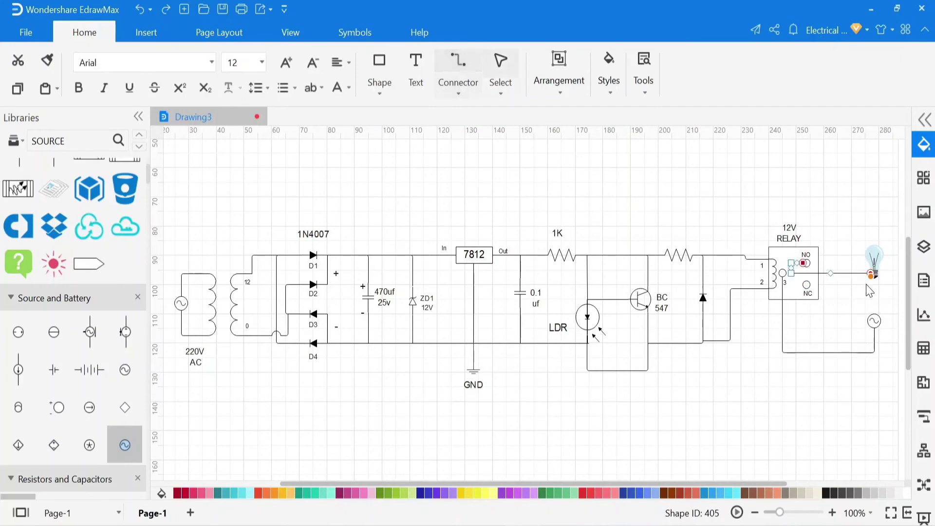
left_click(850, 203)
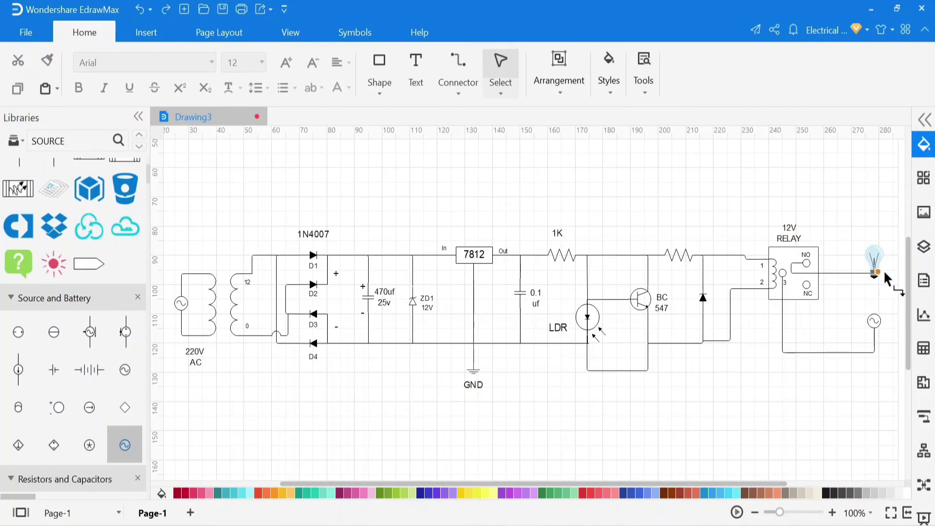
Connect the second AC source's upper terminal to the bulb's base with a straight connector.
left_click(457, 93)
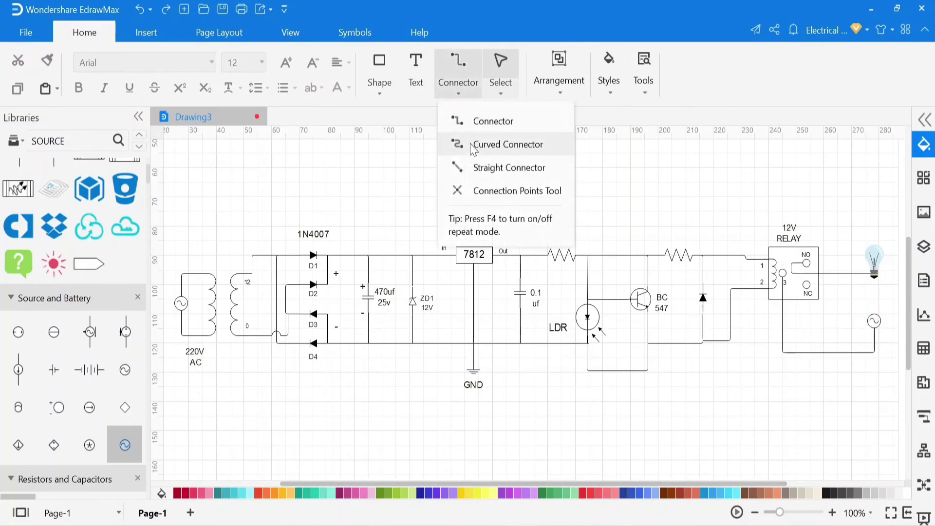
left_click(477, 165)
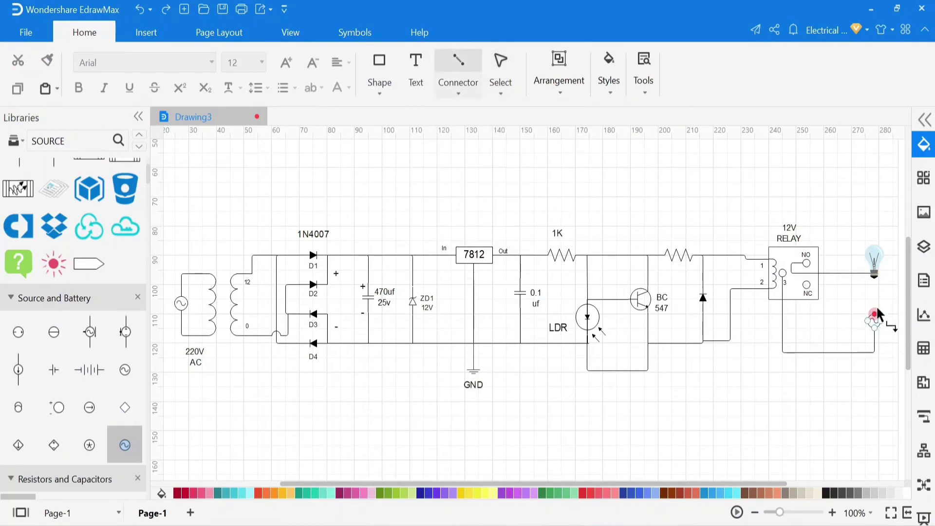
left_click_drag(877, 285, 875, 280)
left_click(826, 202)
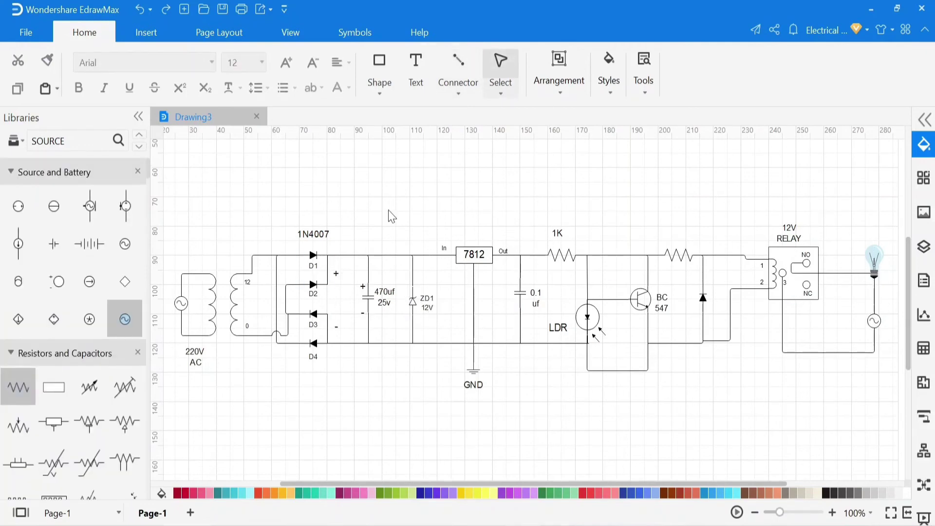
Present the drawing full screen from the beginning and enlarge it to 120%.
left_click(289, 34)
left_click(74, 63)
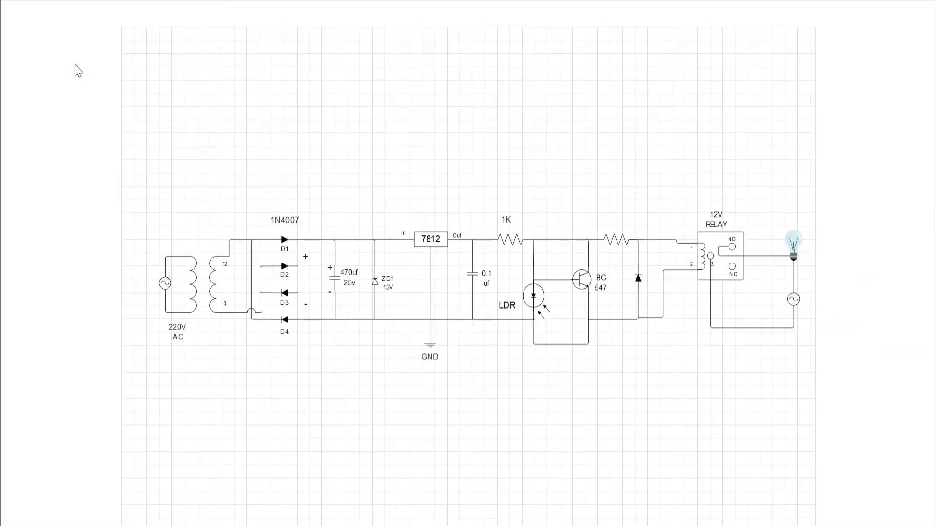
left_click(464, 505)
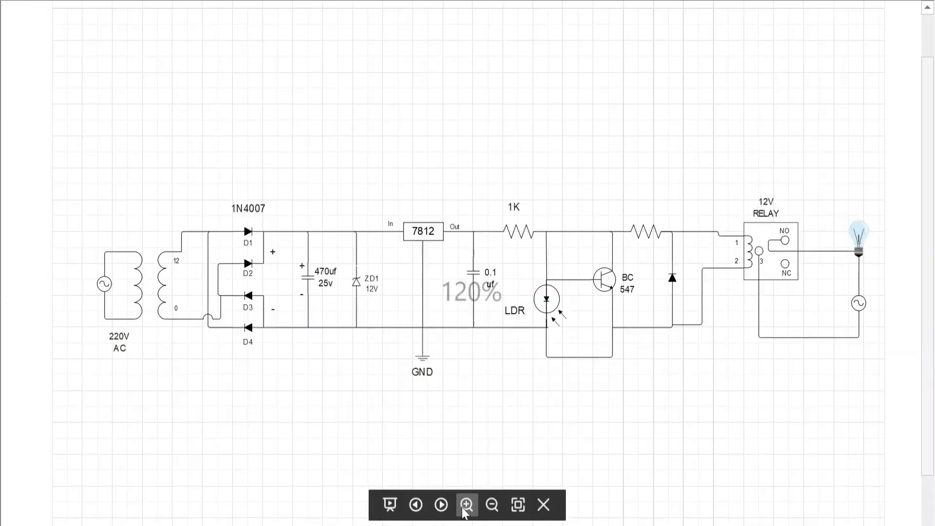